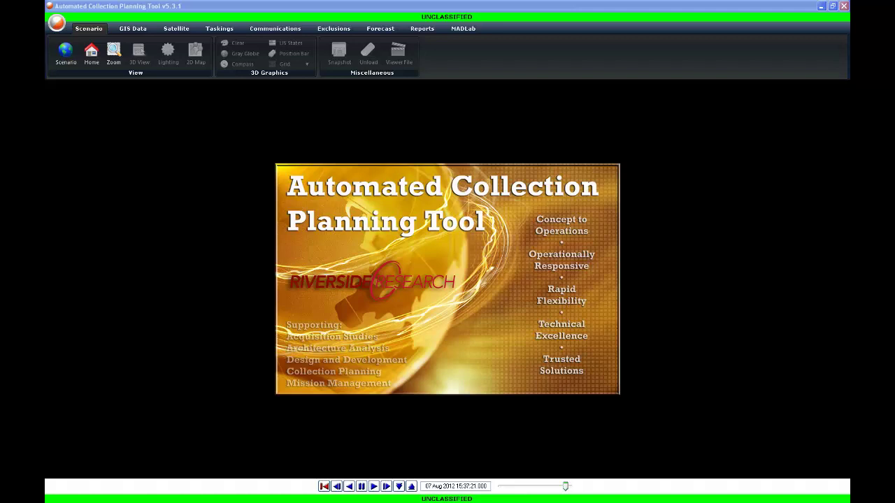
# Create a 5-day scenario starting 03 Aug 2012, leaving the start date unchanged
pyautogui.click(66, 56)
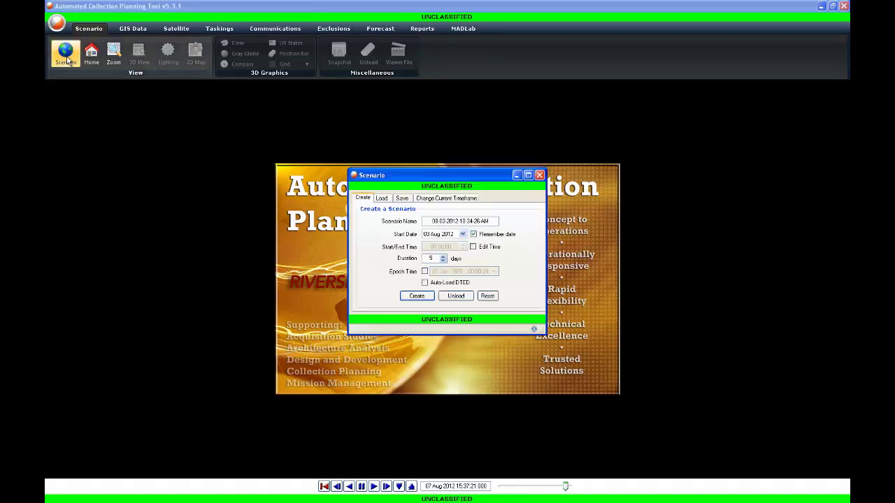
pyautogui.click(464, 236)
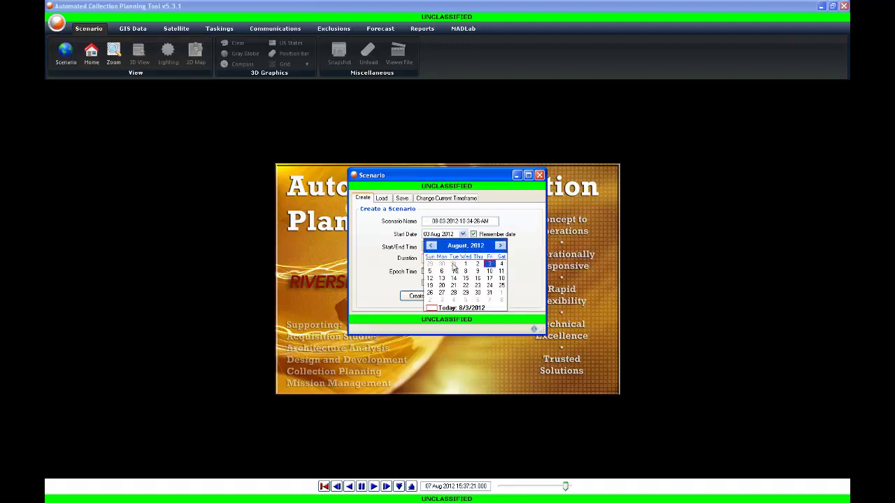
pyautogui.click(430, 311)
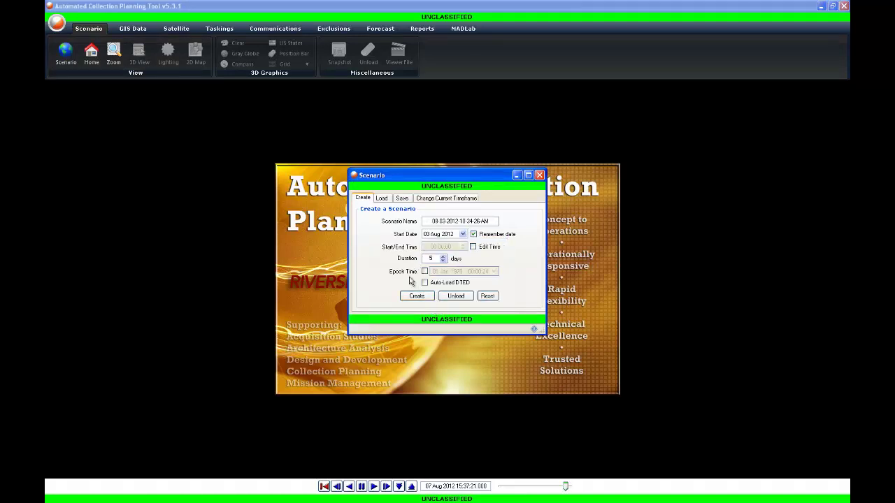
pyautogui.click(412, 297)
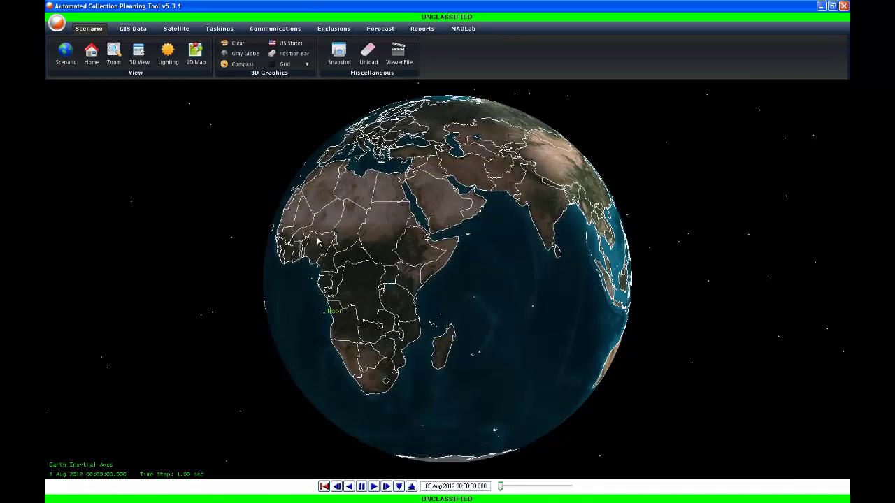
# Rotate, zoom and pan the globe toward Europe, Asia and Africa, then return to the Home view
pyautogui.moveTo(324, 212)
pyautogui.mouseDown()
pyautogui.moveTo(335, 274)
pyautogui.moveTo(405, 290)
pyautogui.moveTo(621, 231)
pyautogui.moveTo(366, 281)
pyautogui.mouseUp()
pyautogui.scroll(-5, 474, 299)
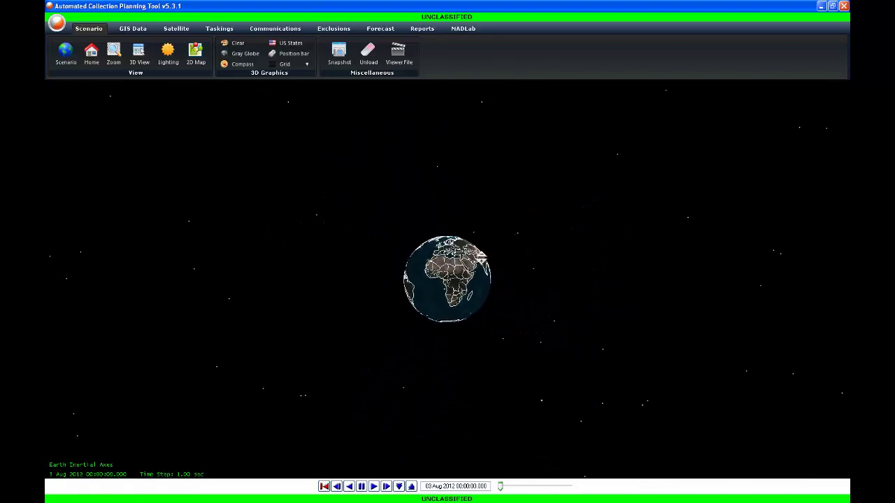
pyautogui.scroll(10, 470, 306)
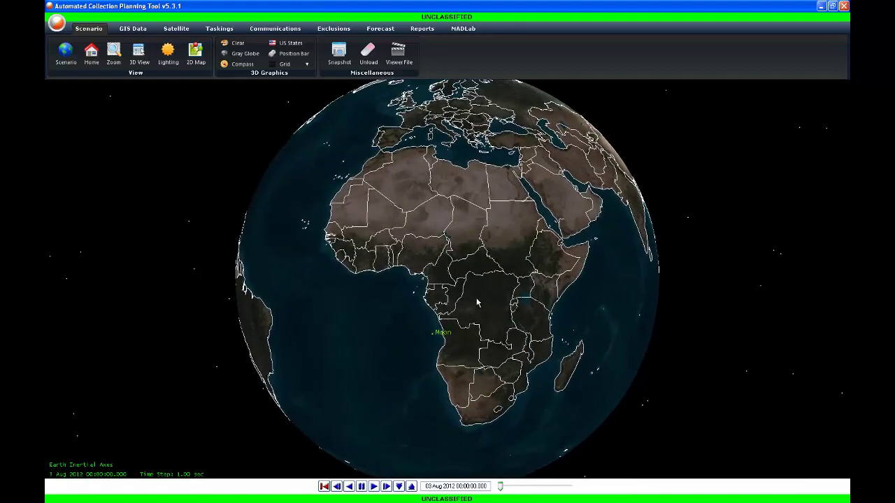
pyautogui.moveTo(479, 299)
pyautogui.mouseDown()
pyautogui.moveTo(316, 291)
pyautogui.moveTo(495, 291)
pyautogui.mouseUp()
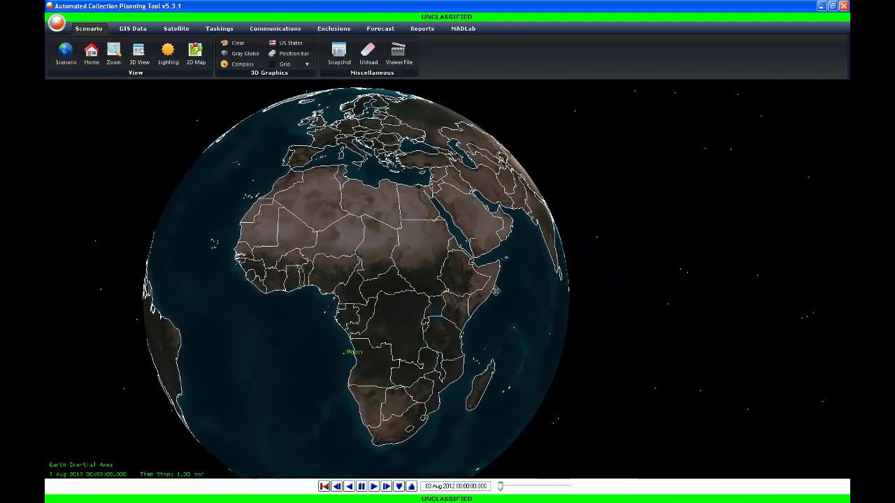
pyautogui.click(91, 53)
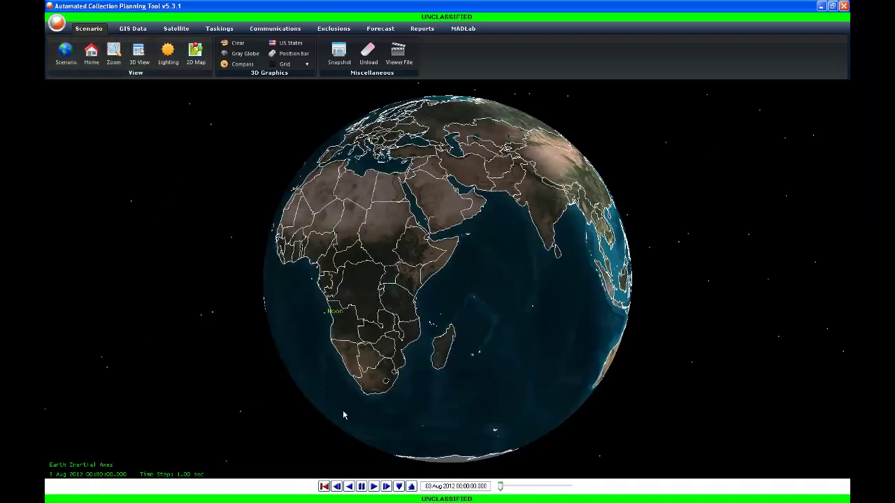
# Raise the time step to 30 seconds, play the simulation, then rewind the clock to the start
pyautogui.click(411, 487)
pyautogui.click(374, 487)
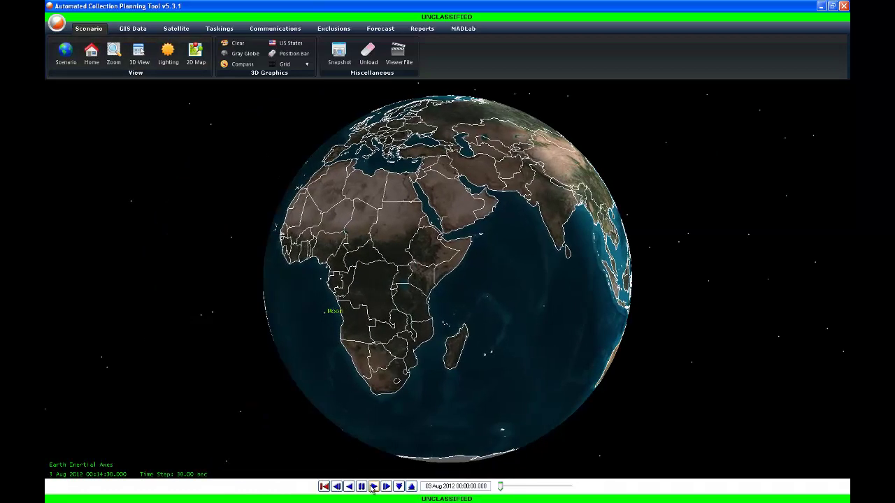
pyautogui.click(324, 486)
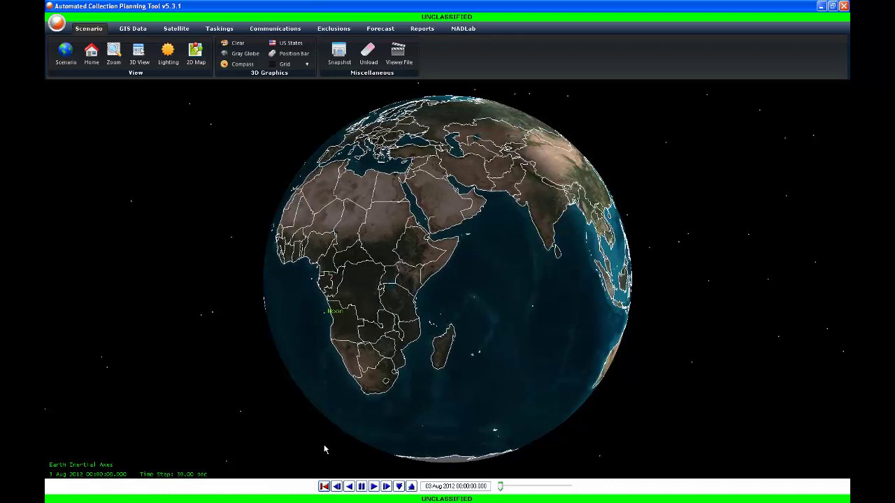
# Load the EYE satellite's nominal orbit and all 15 pre-configured sensors onto the globe
pyautogui.click(176, 29)
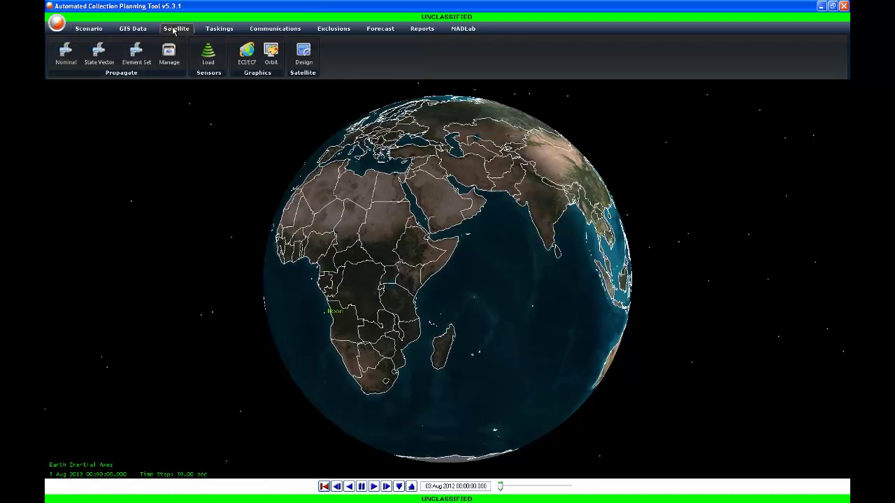
pyautogui.click(66, 53)
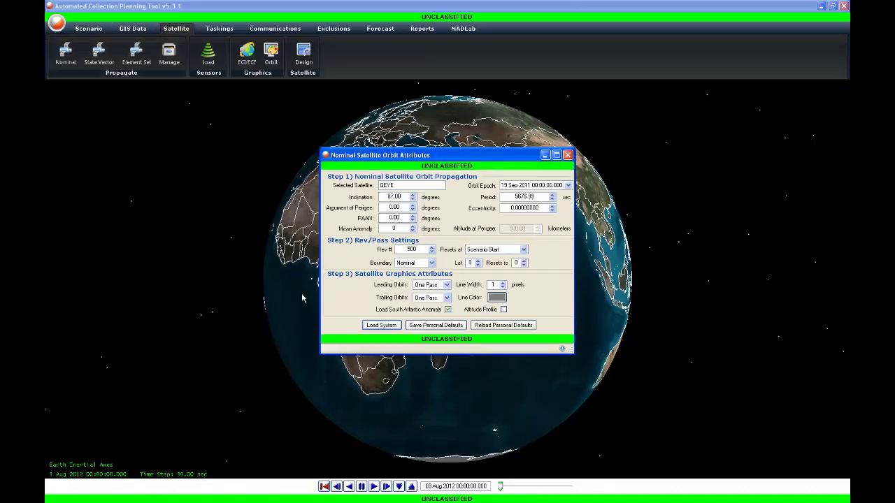
pyautogui.click(372, 326)
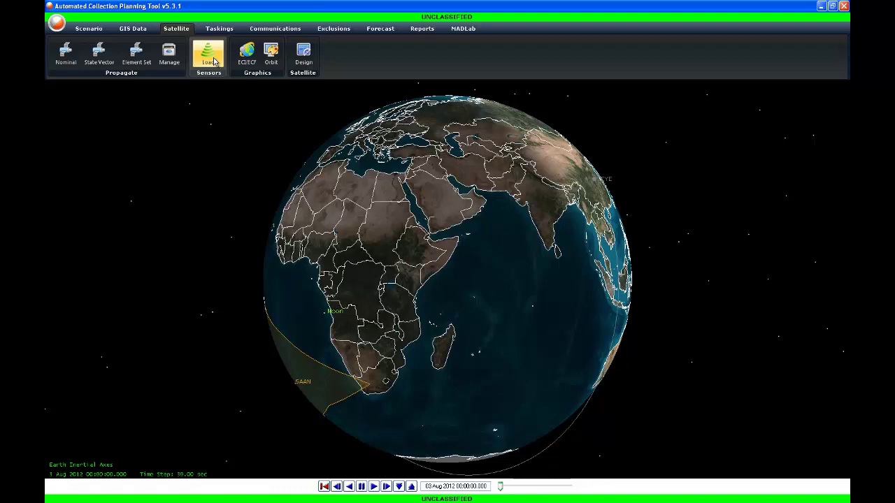
pyautogui.click(214, 61)
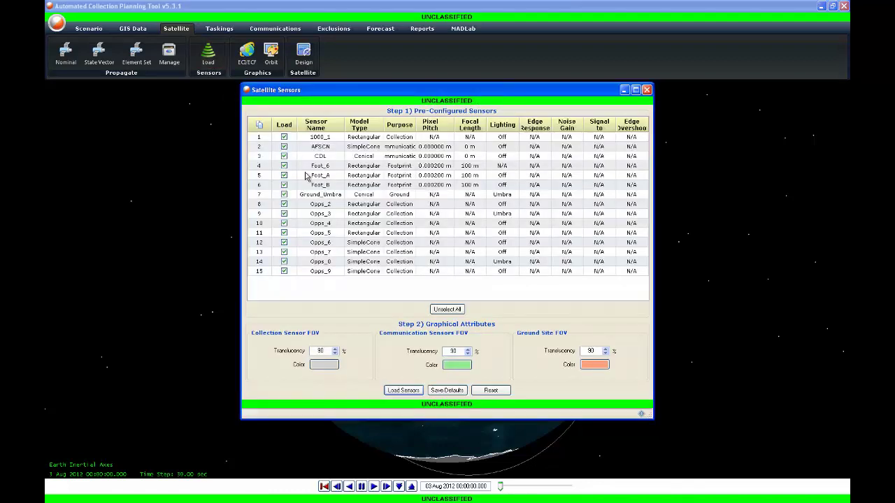
pyautogui.click(405, 391)
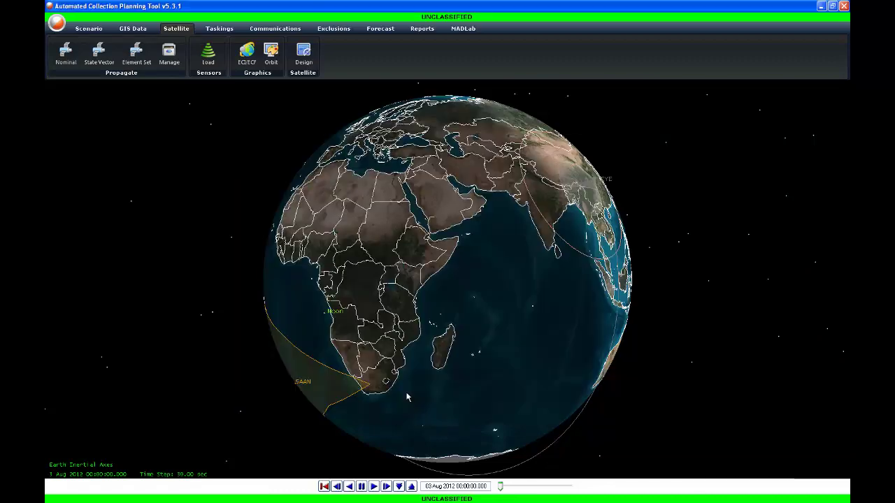
# Turn the globe to centre the Middle East and Asia, play the simulation, then reset the clock
pyautogui.moveTo(470, 347)
pyautogui.mouseDown()
pyautogui.moveTo(543, 301)
pyautogui.moveTo(563, 347)
pyautogui.moveTo(605, 310)
pyautogui.mouseUp()
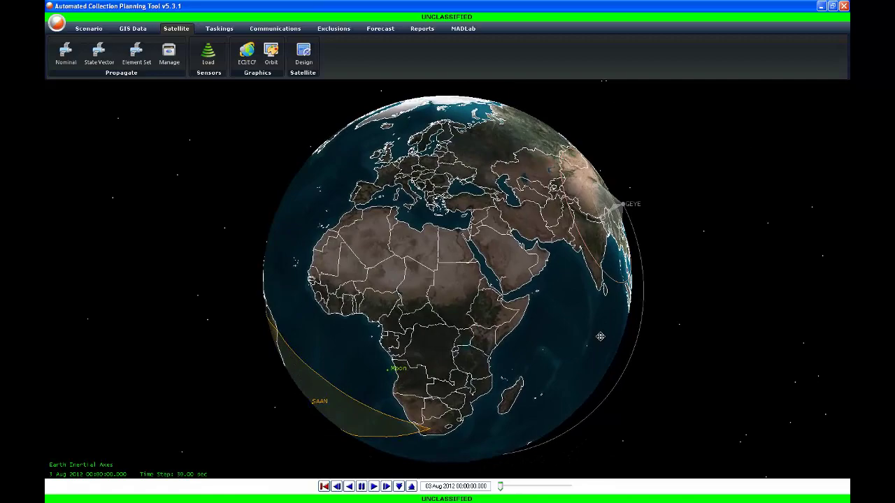
pyautogui.scroll(3, 614, 223)
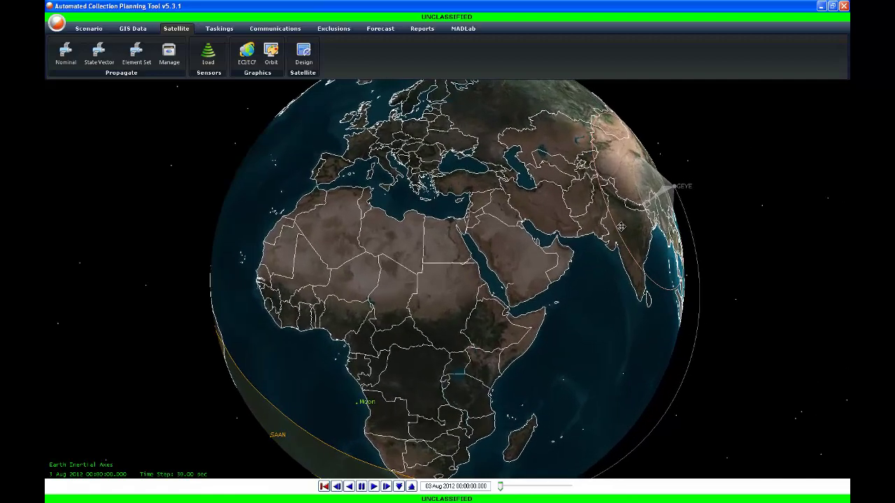
pyautogui.moveTo(629, 227); pyautogui.dragTo(577, 244)
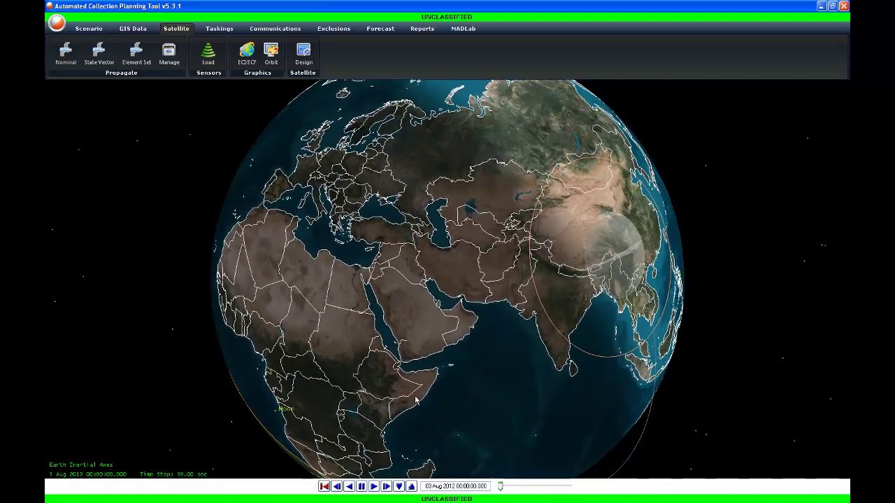
pyautogui.click(374, 487)
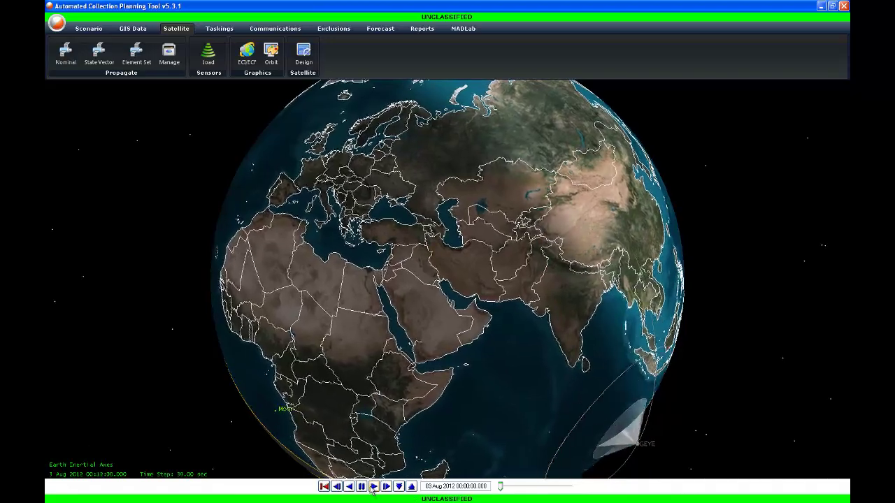
pyautogui.click(324, 487)
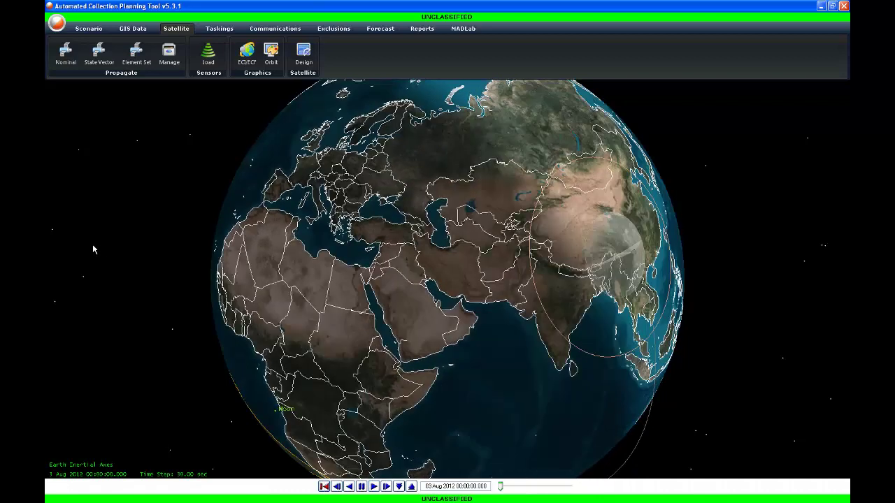
# In Load Taskings, filter by the country codes for Albania, Armenia and Angola
pyautogui.click(219, 28)
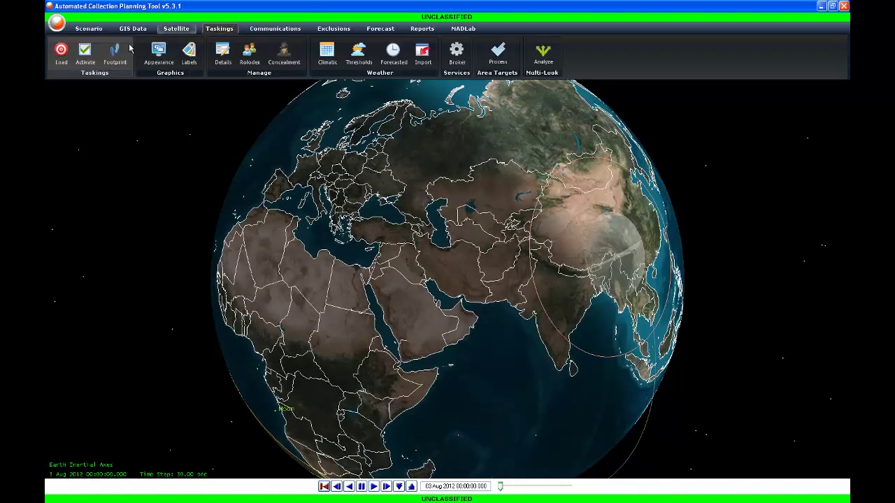
pyautogui.click(61, 52)
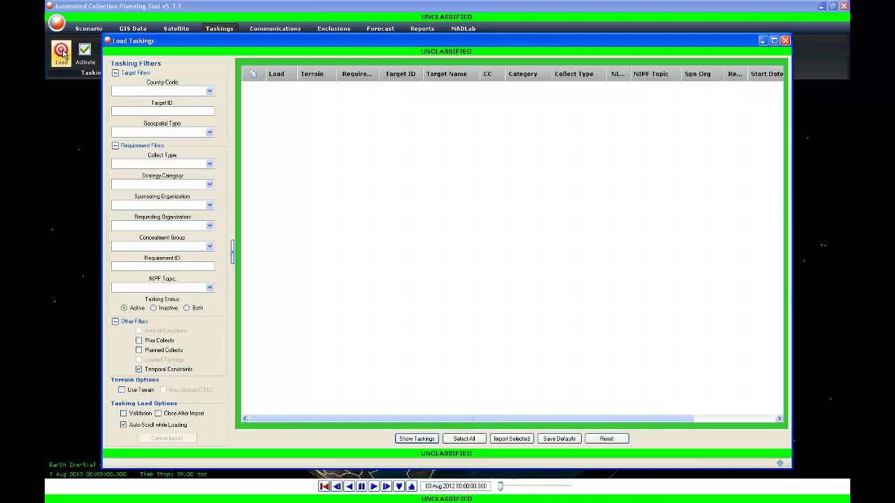
pyautogui.click(209, 90)
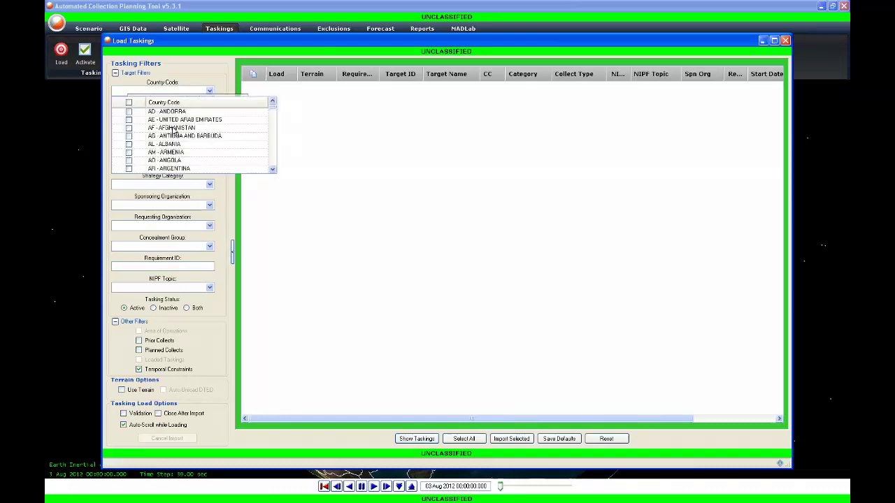
pyautogui.click(157, 144)
pyautogui.click(155, 151)
pyautogui.click(155, 160)
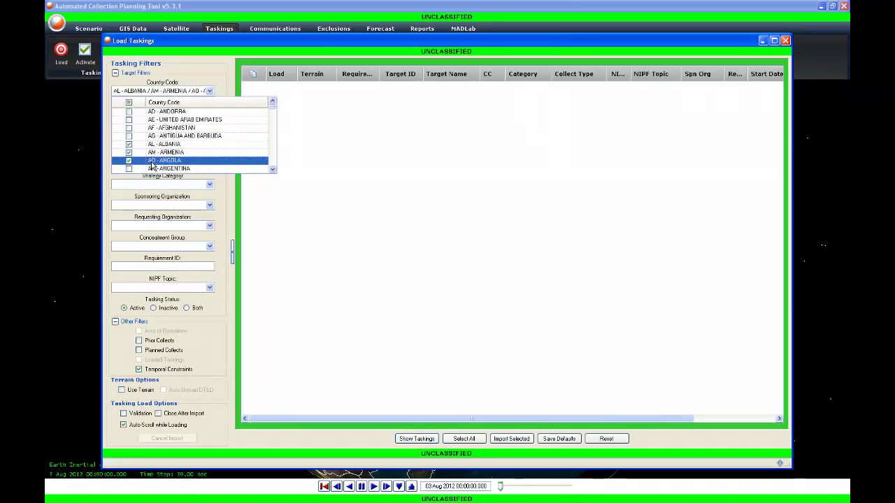
pyautogui.click(279, 306)
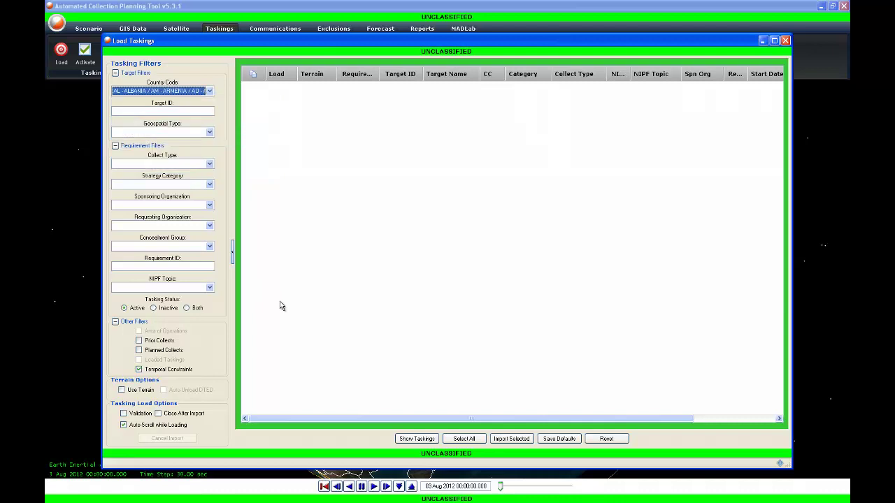
# List the four matching taskings, select all for import, and close the loader
pyautogui.click(401, 440)
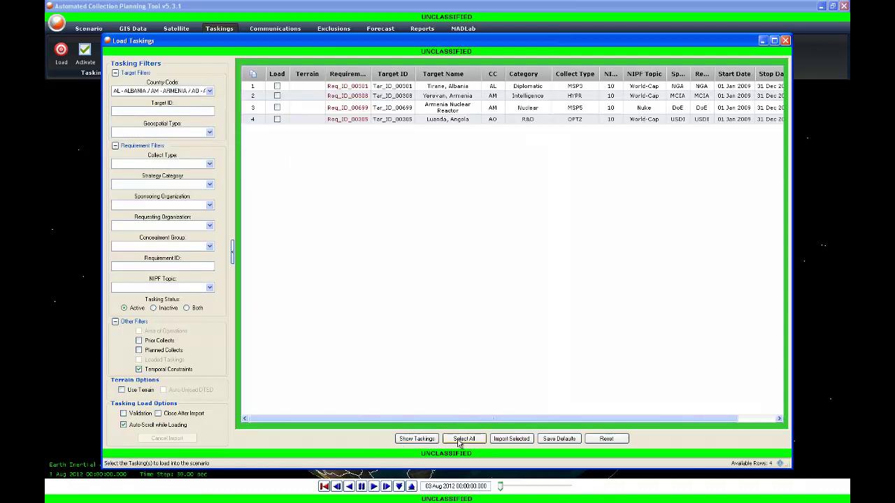
pyautogui.click(459, 440)
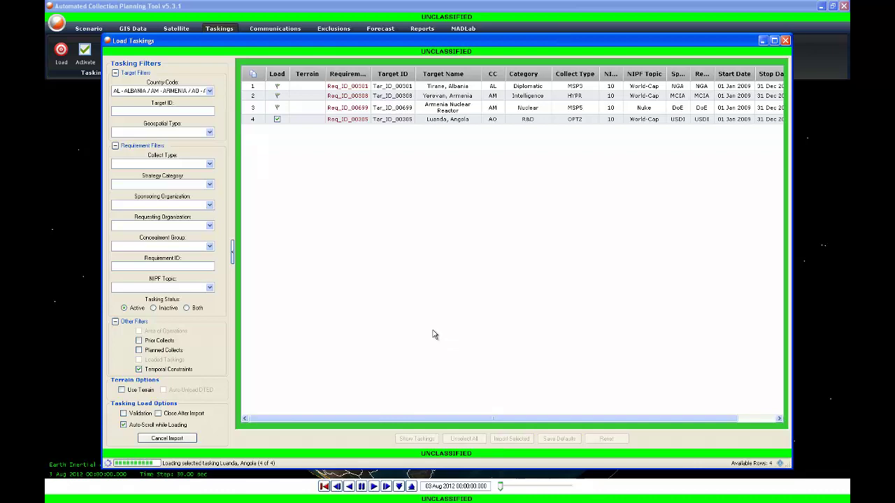
pyautogui.click(785, 41)
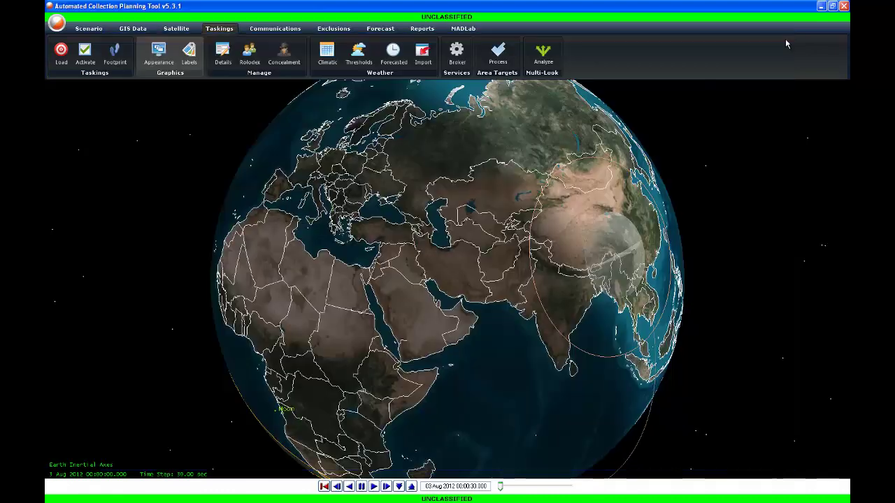
# List all active taskings in the tasking manager and select the Andorra la Vella tasking
pyautogui.click(224, 57)
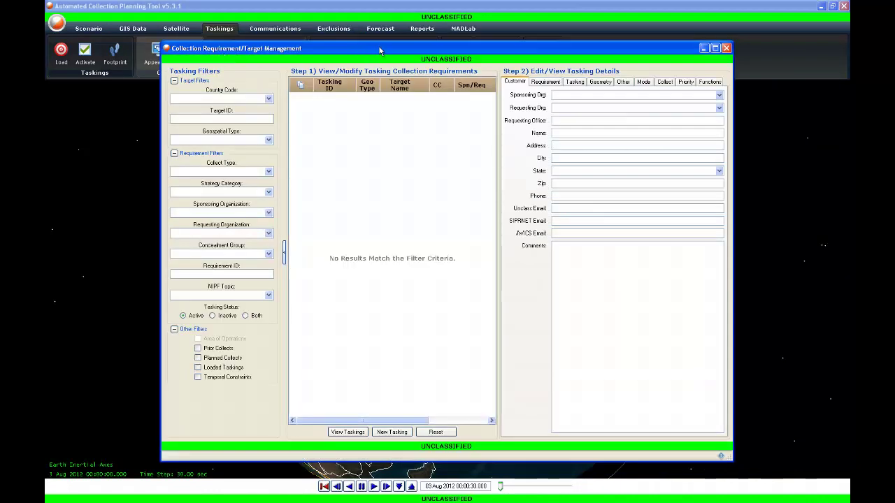
pyautogui.click(348, 432)
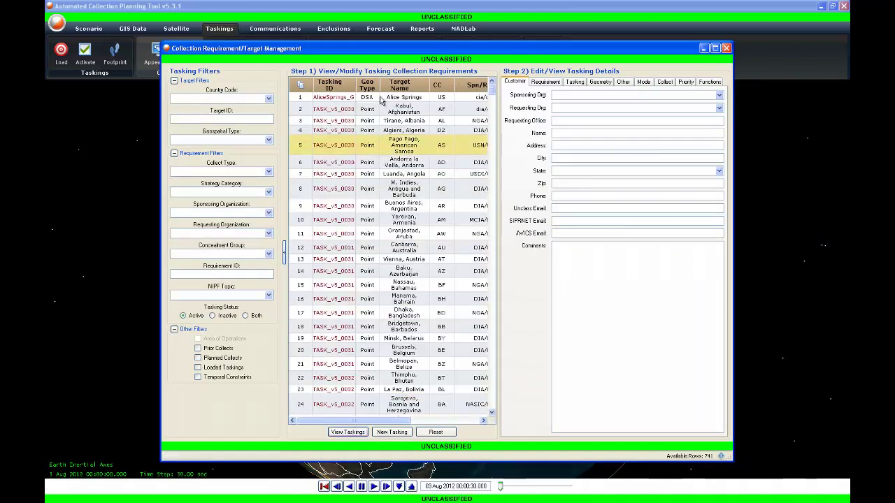
pyautogui.scroll(-5, 494, 102)
pyautogui.moveTo(493, 102); pyautogui.dragTo(492, 406)
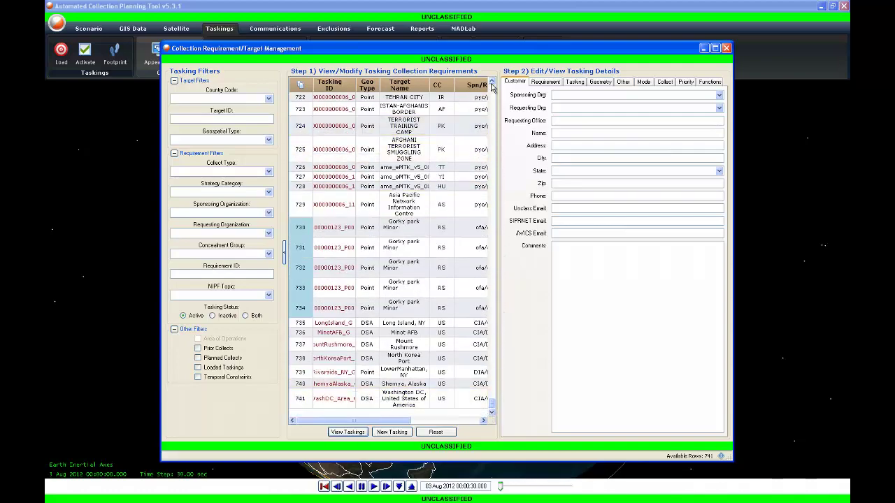
pyautogui.click(492, 93)
pyautogui.click(492, 94)
pyautogui.moveTo(492, 94); pyautogui.dragTo(492, 93)
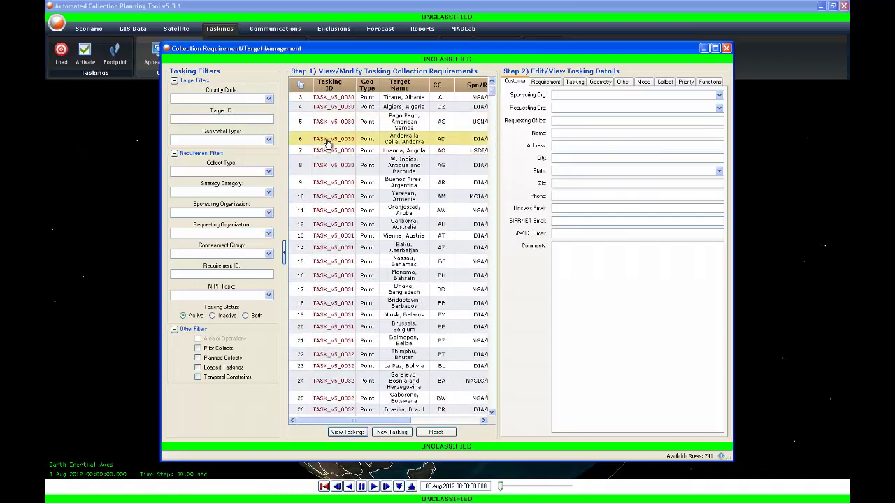
pyautogui.click(412, 139)
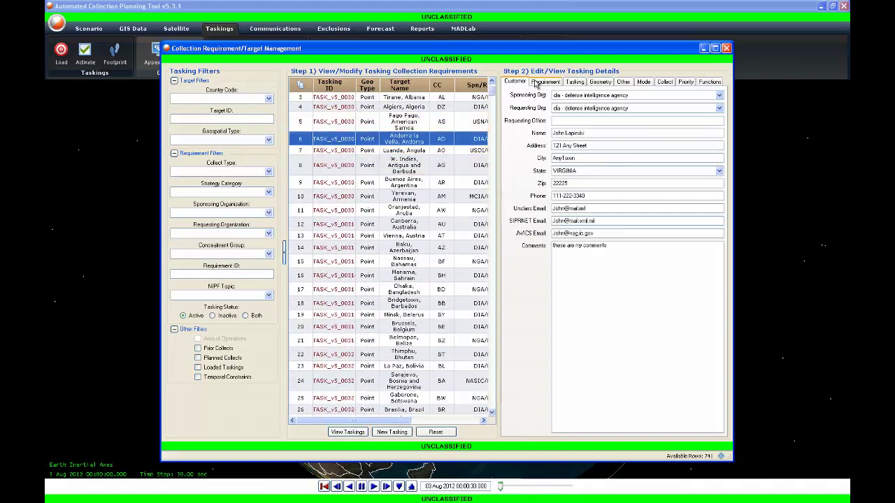
# Step through the tasking's detail tabs, from requirements to available functions, then close the window
pyautogui.click(544, 82)
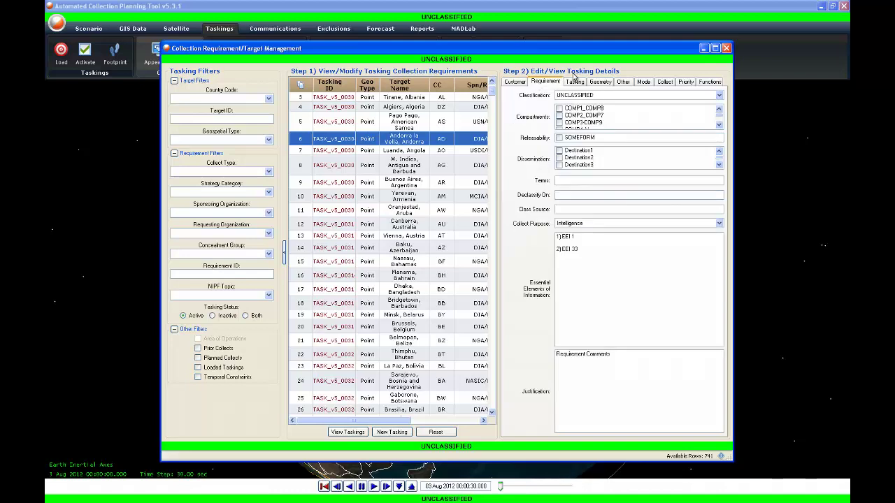
pyautogui.click(574, 81)
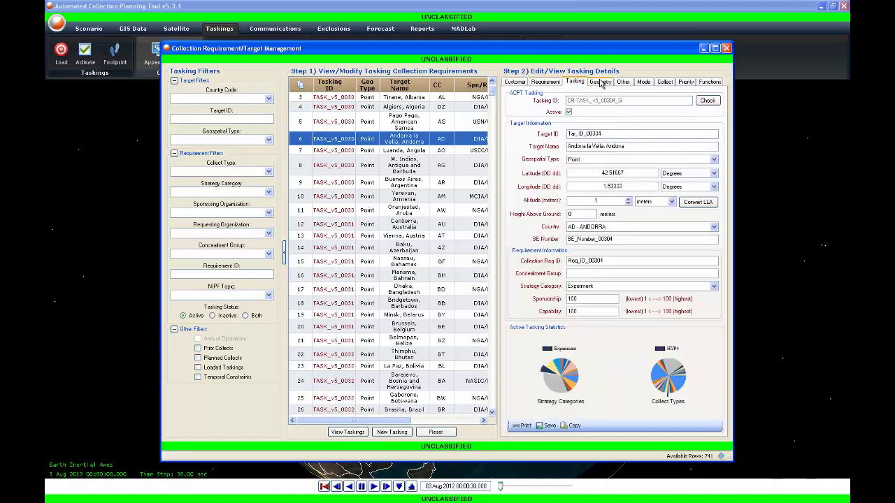
pyautogui.click(600, 82)
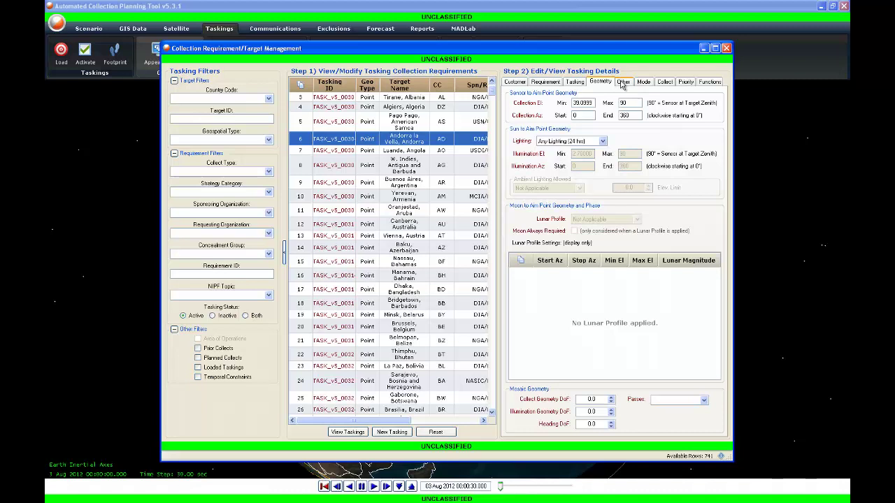
pyautogui.click(621, 82)
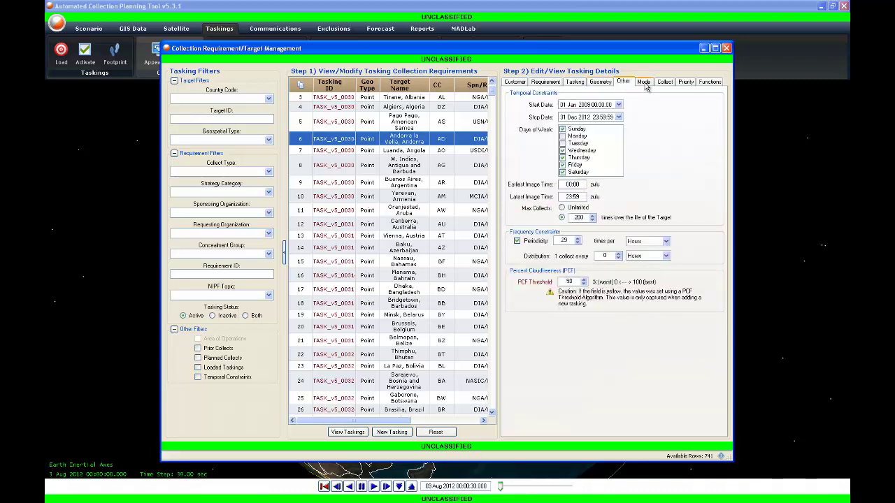
pyautogui.click(644, 82)
pyautogui.click(666, 82)
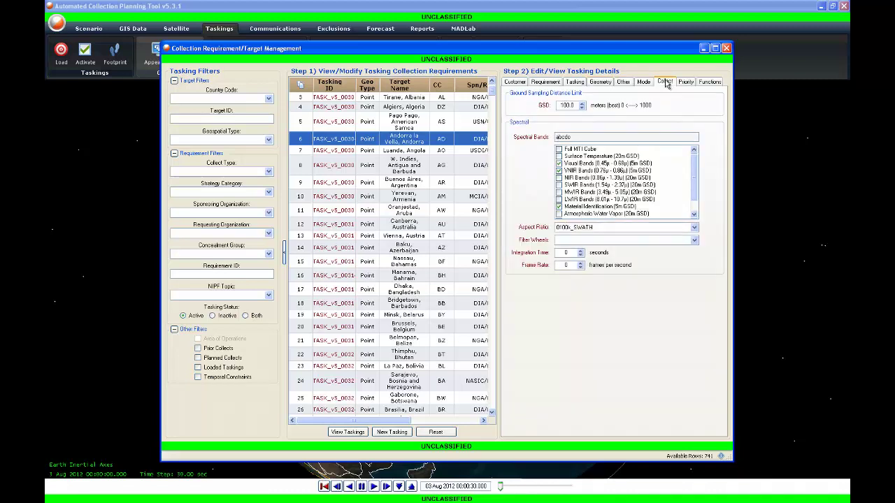
pyautogui.click(685, 83)
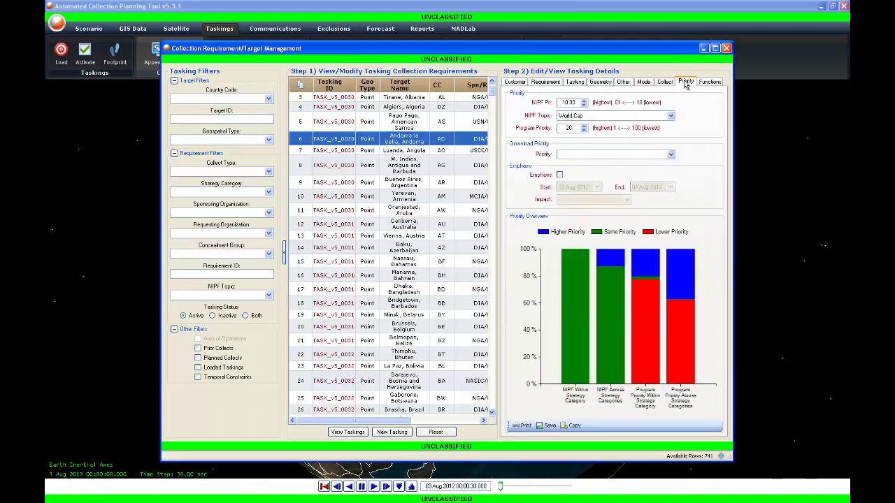
pyautogui.click(708, 82)
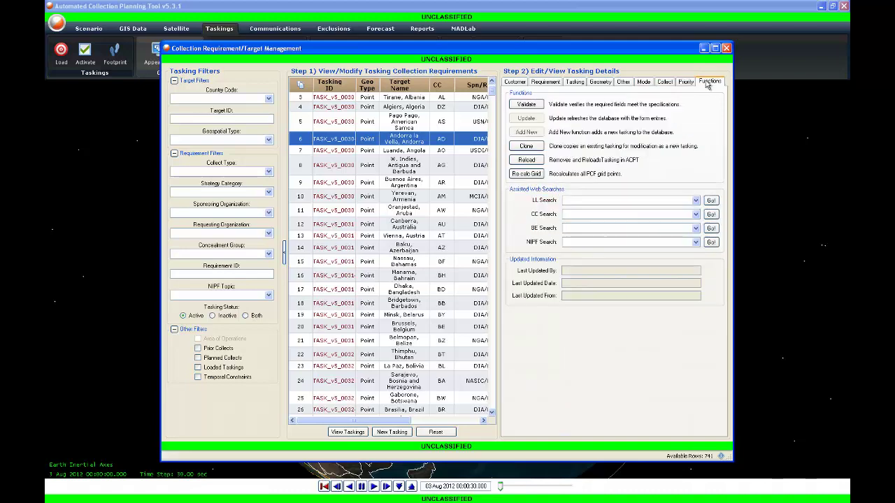
pyautogui.click(727, 47)
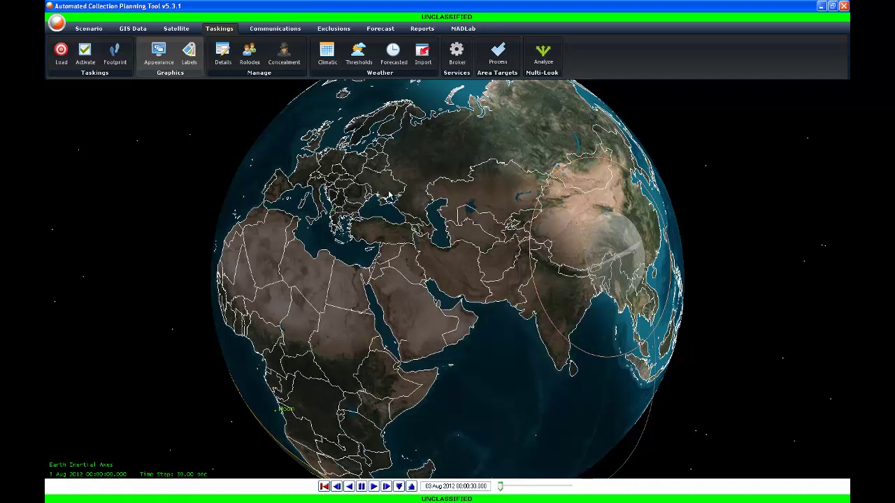
pyautogui.click(422, 28)
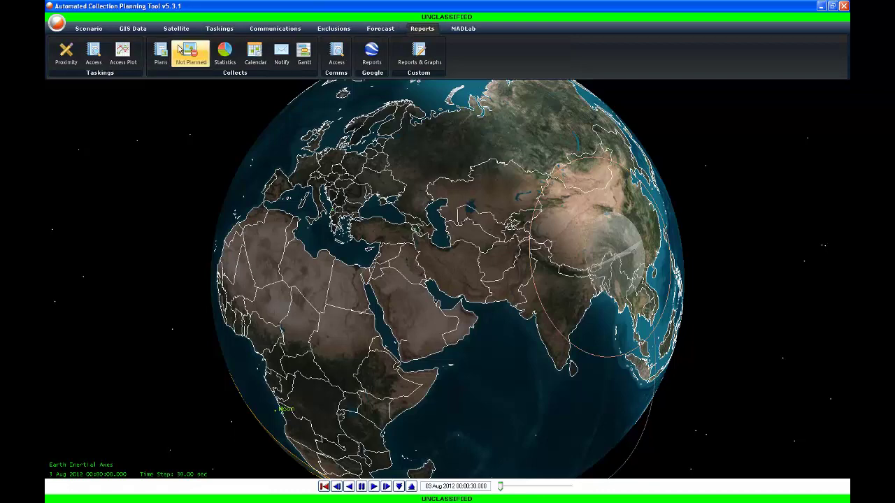
pyautogui.click(94, 54)
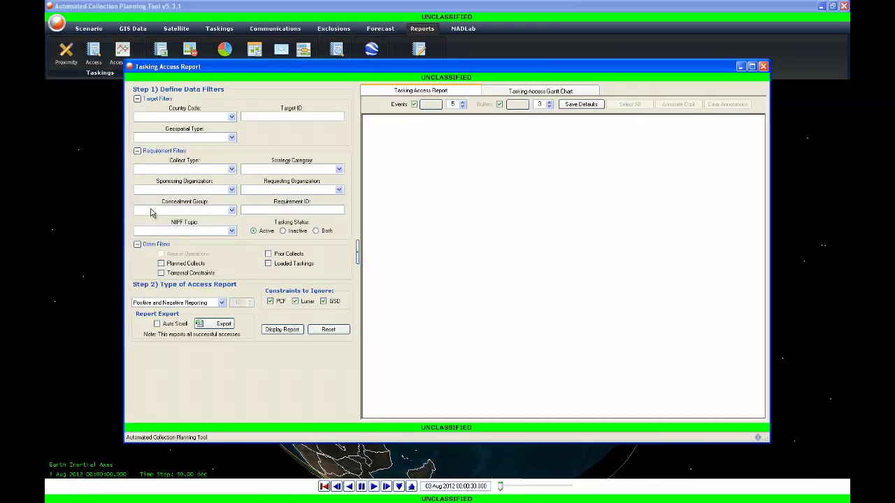
pyautogui.click(281, 330)
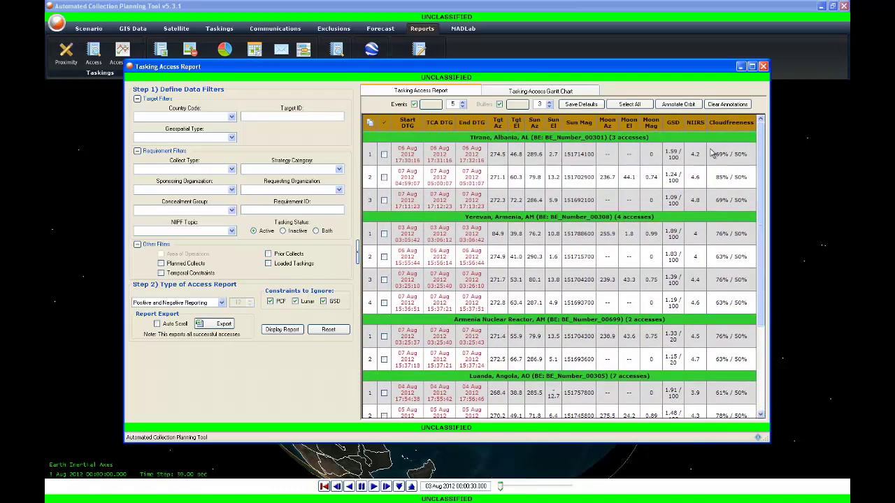
pyautogui.click(520, 98)
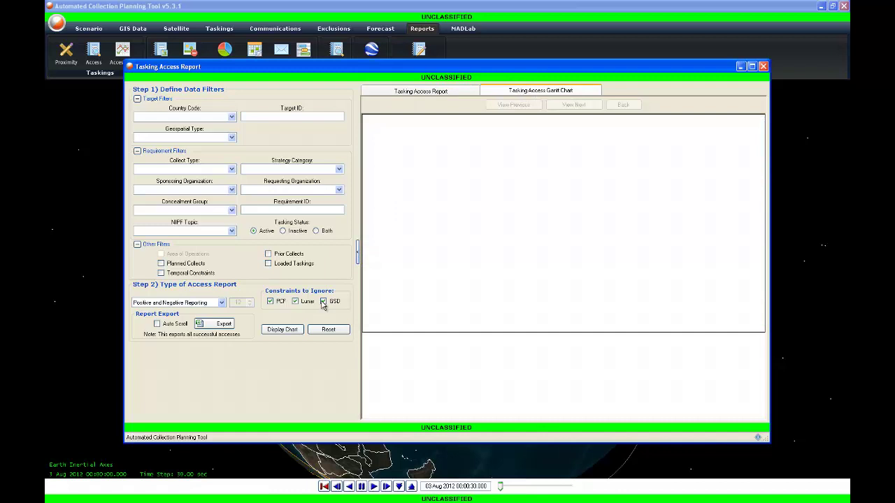
pyautogui.click(285, 329)
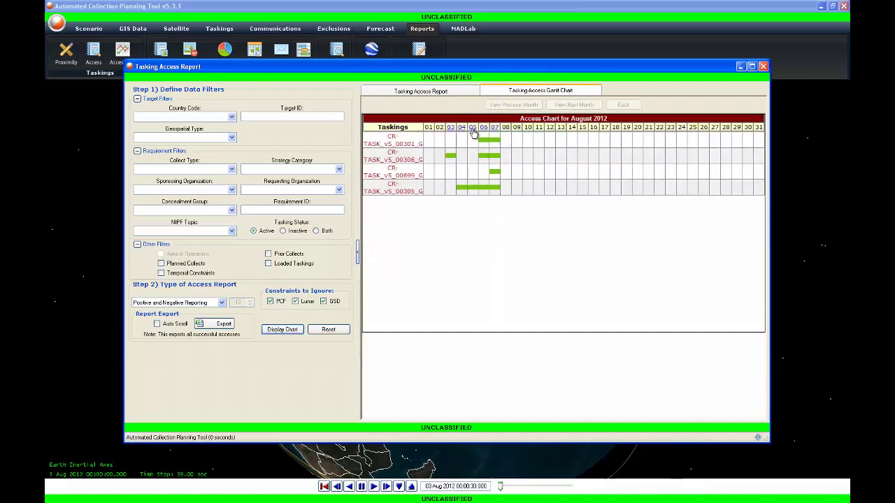
pyautogui.click(473, 131)
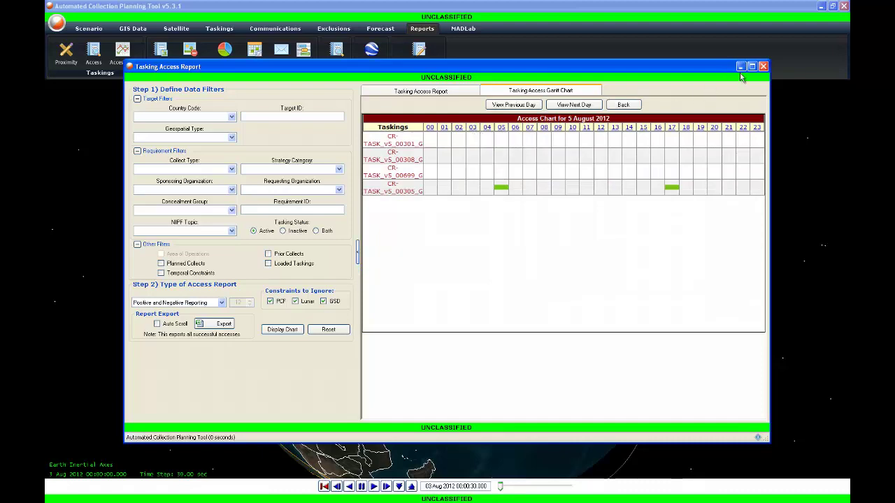
pyautogui.click(764, 67)
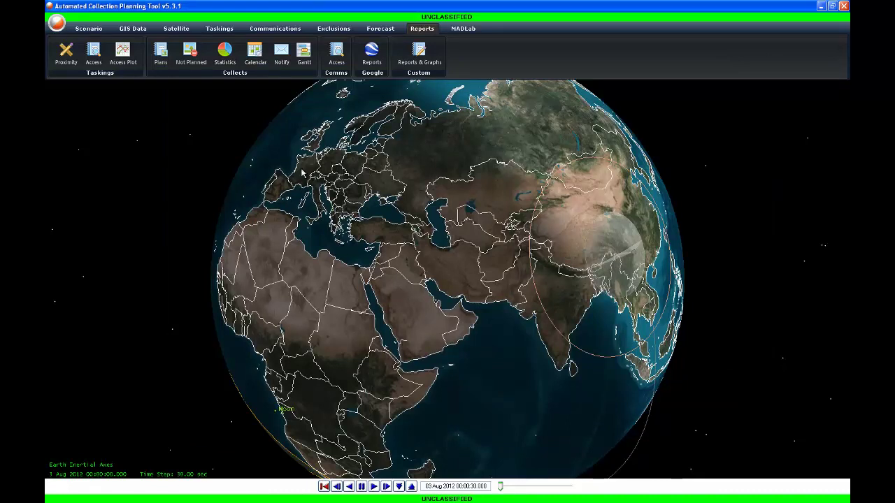
# Load all six CDL communication sites, close the site loader, and rotate the globe
pyautogui.click(271, 32)
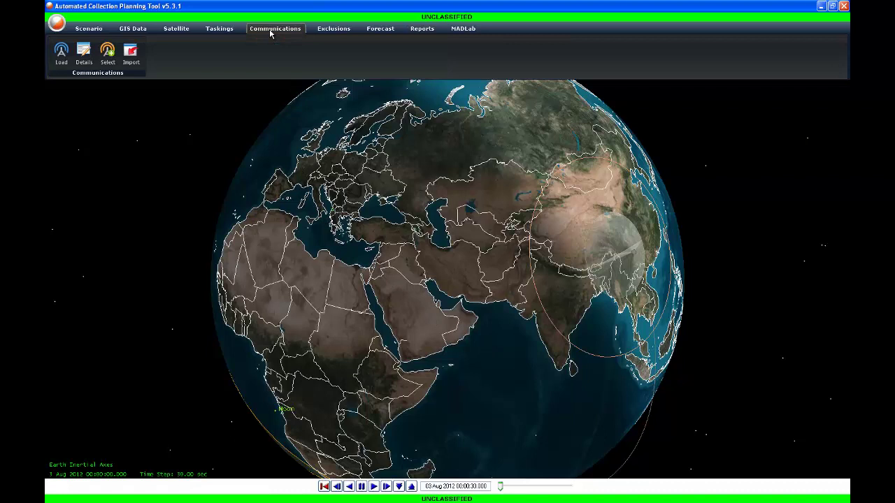
pyautogui.click(62, 51)
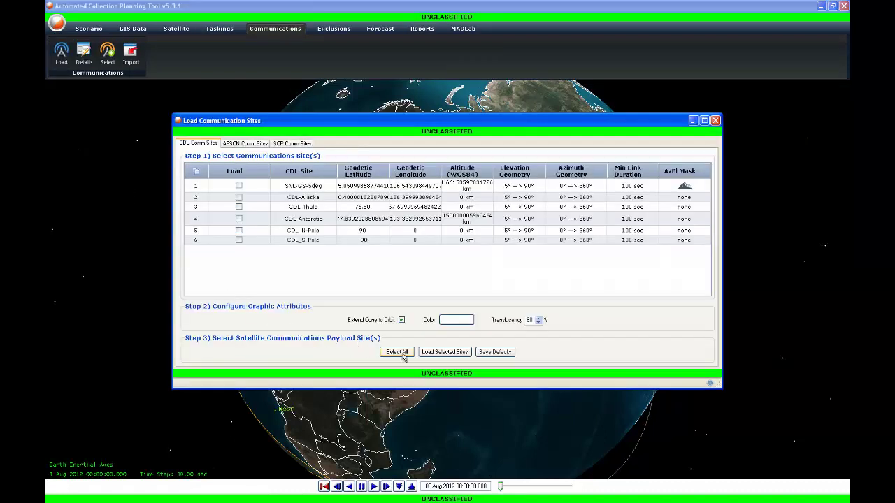
pyautogui.click(396, 352)
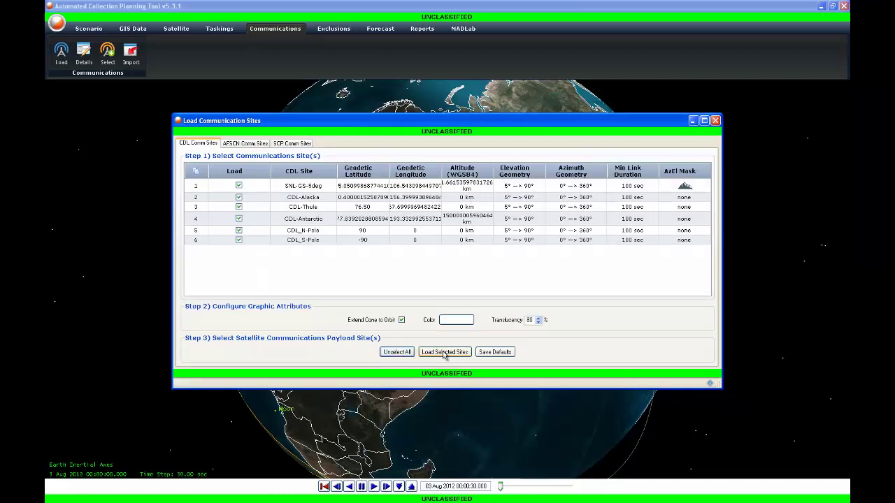
pyautogui.click(444, 353)
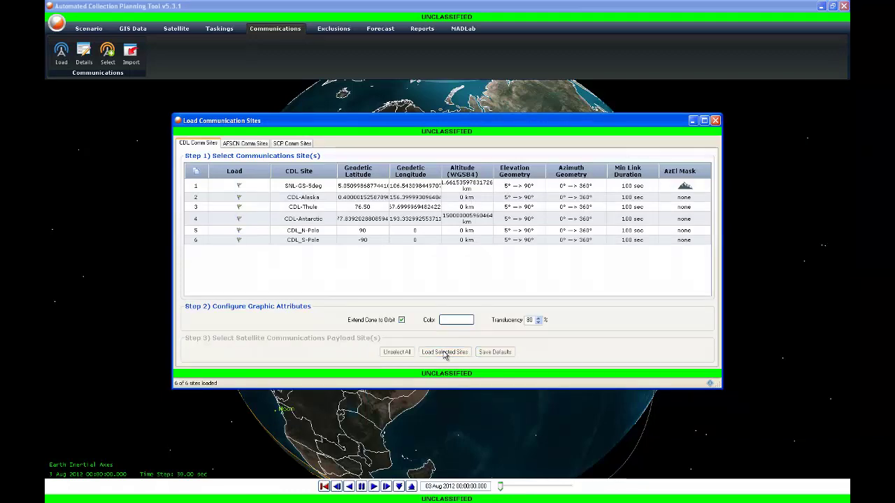
pyautogui.click(715, 120)
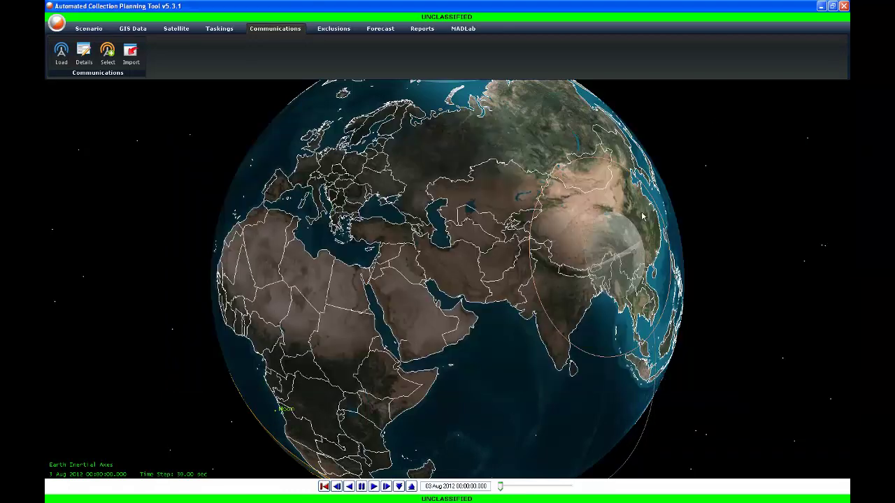
pyautogui.moveTo(501, 371)
pyautogui.mouseDown()
pyautogui.moveTo(523, 147)
pyautogui.moveTo(524, 329)
pyautogui.moveTo(535, 419)
pyautogui.moveTo(548, 469)
pyautogui.moveTo(601, 487)
pyautogui.moveTo(521, 485)
pyautogui.moveTo(485, 429)
pyautogui.moveTo(503, 352)
pyautogui.mouseUp()
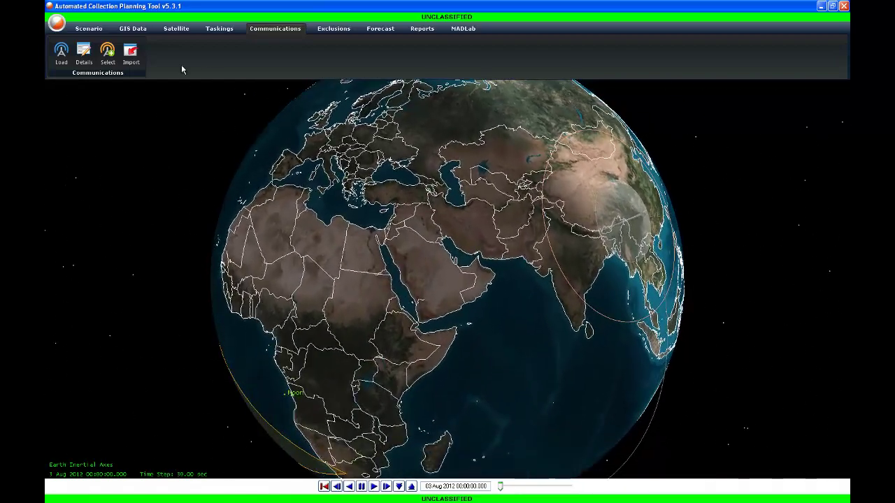
# Clear the booked CDL times, calculate new CDL accesses for SNL-GS-5deg, and book them
pyautogui.click(108, 61)
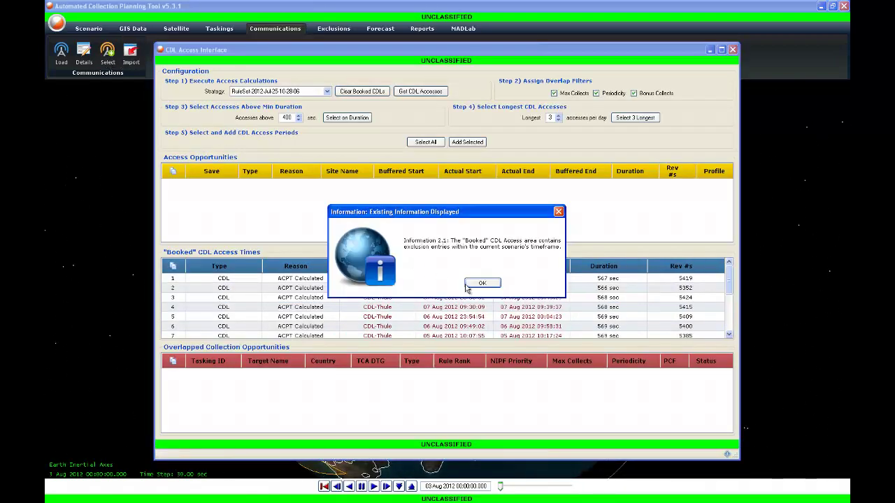
pyautogui.click(481, 283)
pyautogui.click(381, 93)
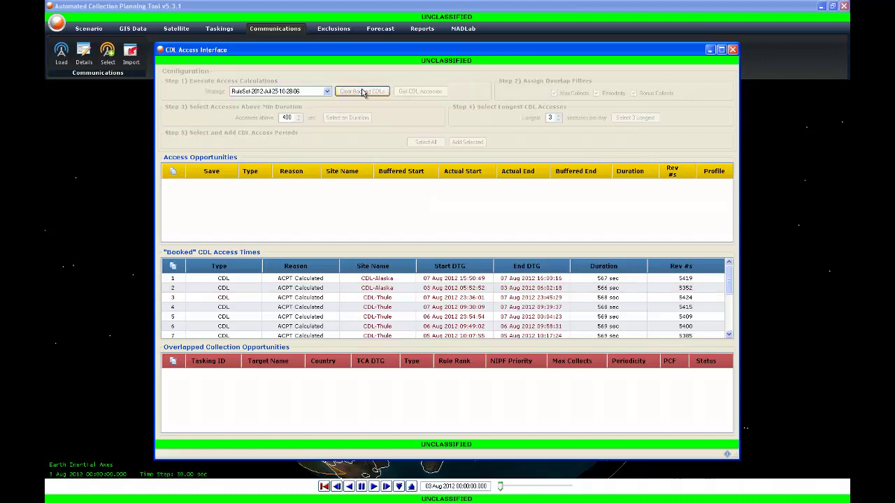
pyautogui.click(412, 93)
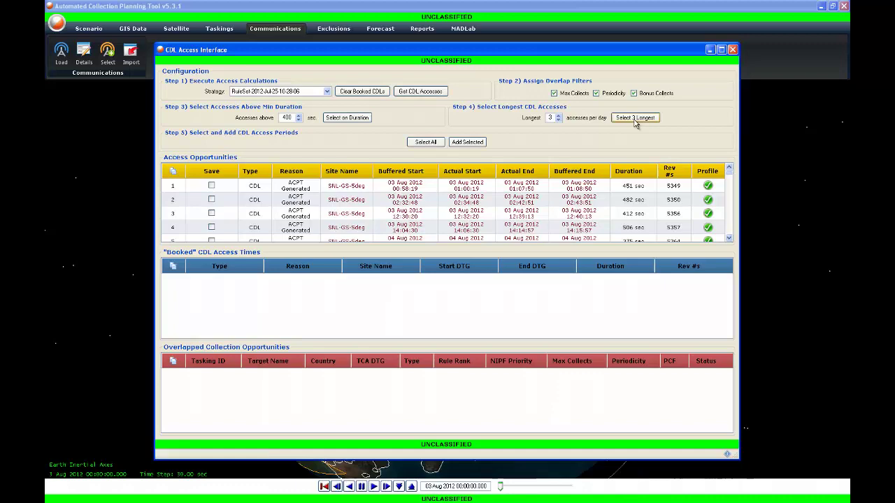
pyautogui.click(479, 143)
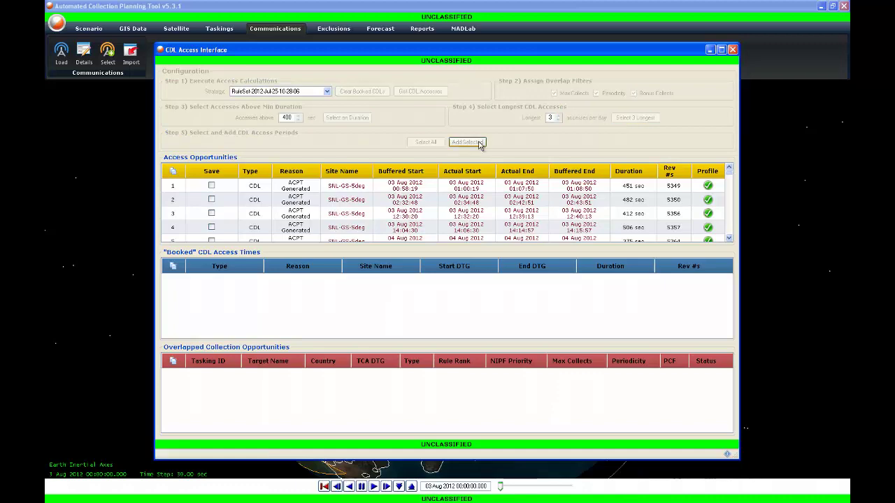
pyautogui.click(480, 284)
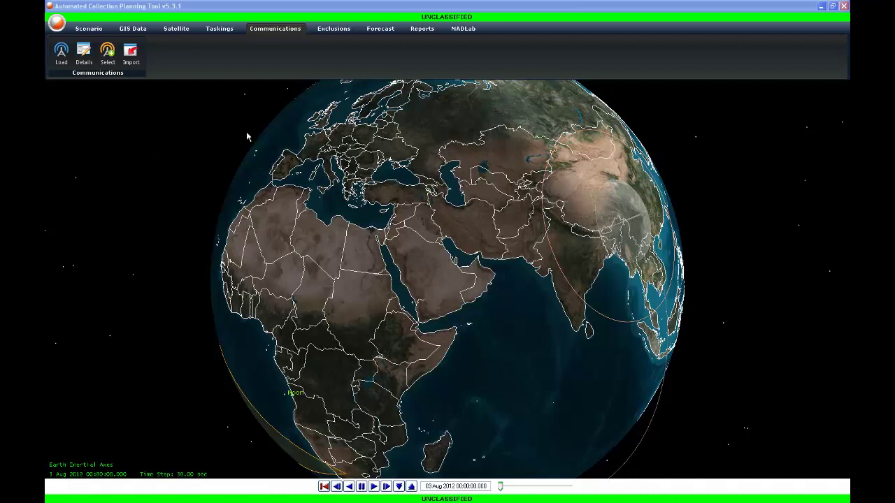
# Recalculate the South Atlantic Anomaly accesses and add all 41 as exclusion periods
pyautogui.click(333, 31)
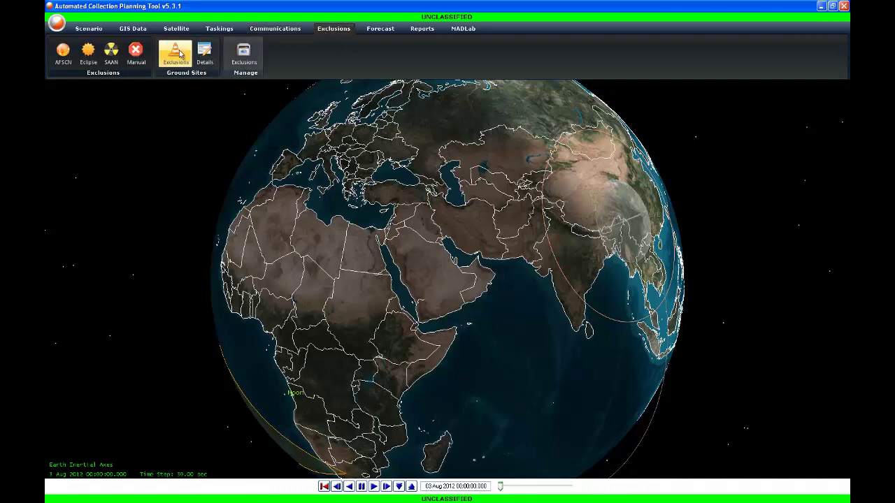
pyautogui.click(110, 56)
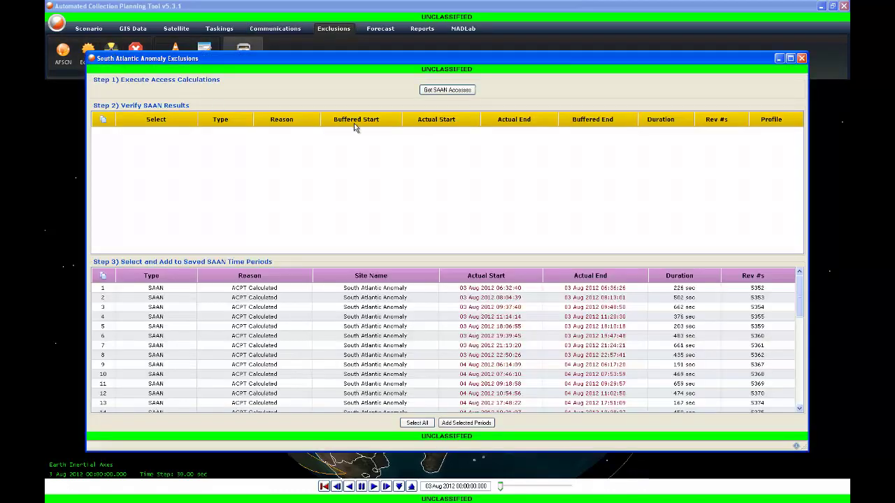
pyautogui.click(445, 91)
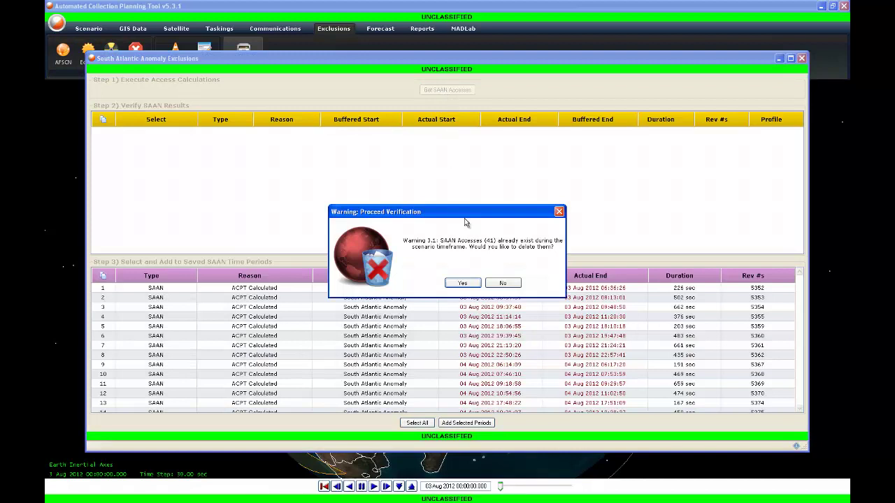
pyautogui.click(461, 282)
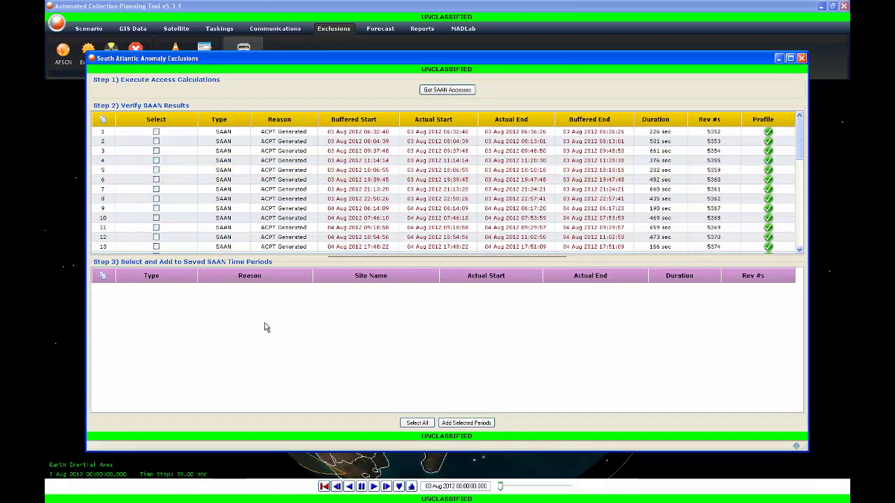
pyautogui.click(416, 423)
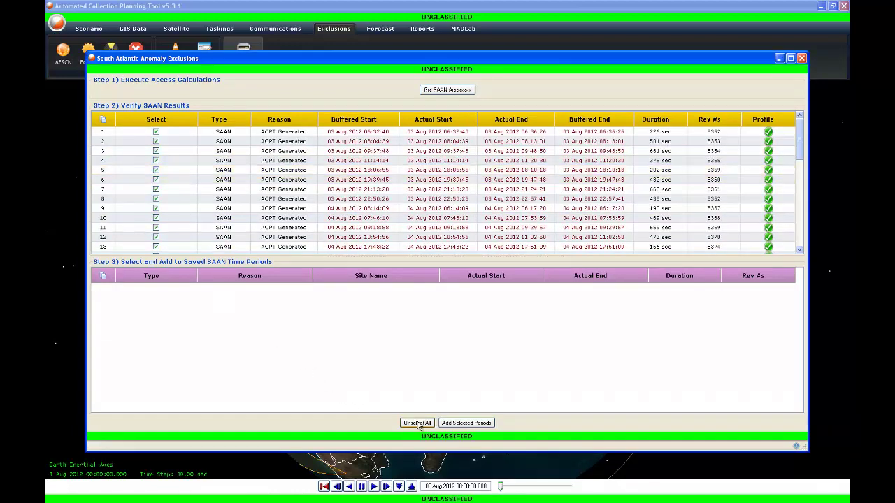
pyautogui.click(470, 425)
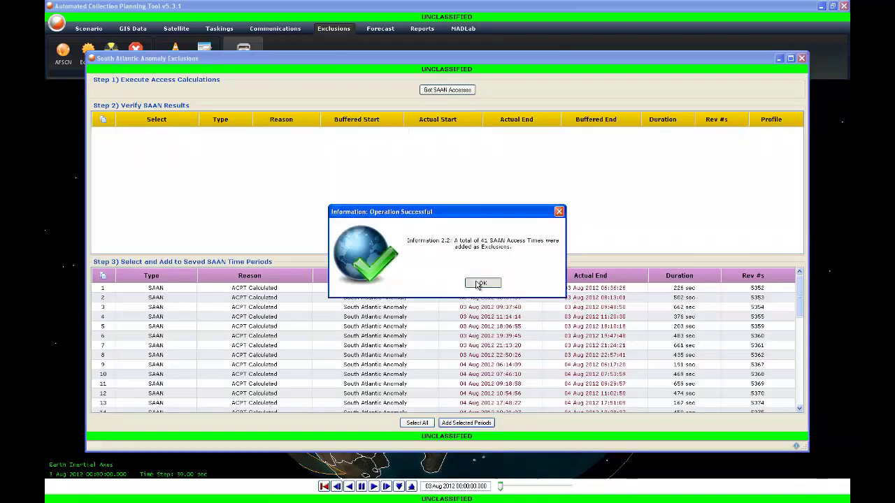
pyautogui.click(479, 283)
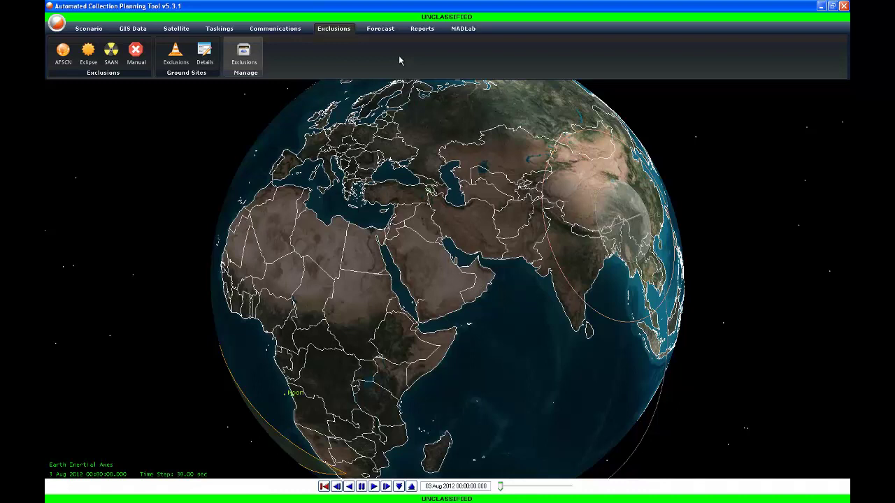
# Add a manual collect for Armenia Nuclear Reactor at the 07 Aug 2012 03:25:40 access
pyautogui.click(380, 29)
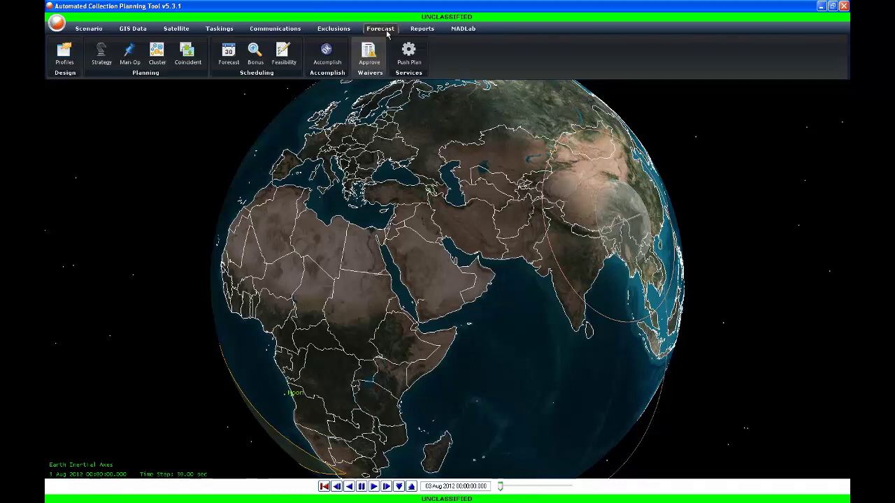
pyautogui.click(128, 56)
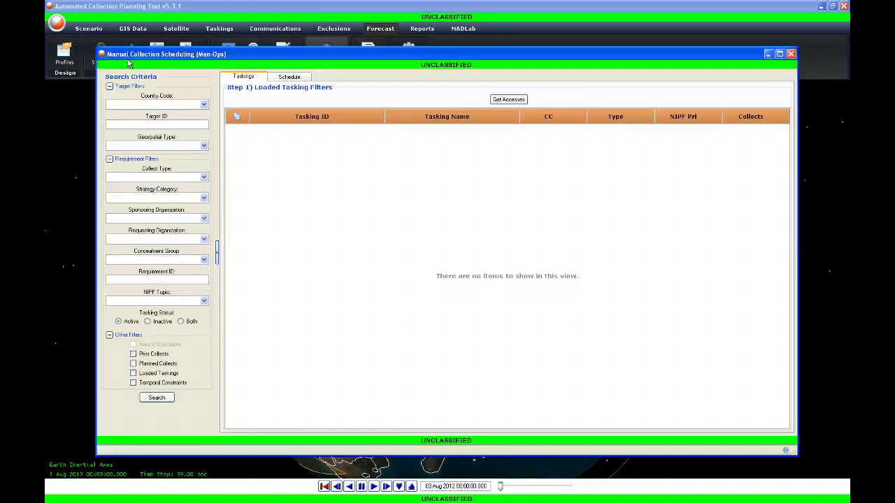
pyautogui.click(153, 399)
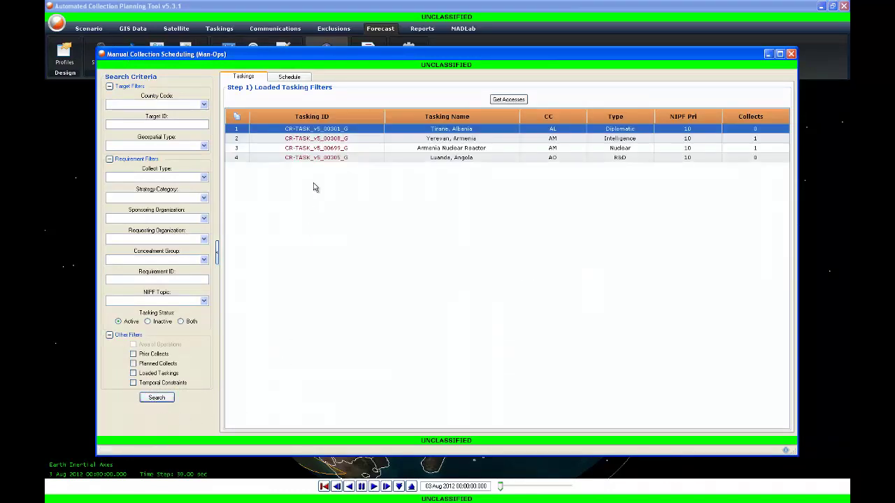
pyautogui.click(319, 148)
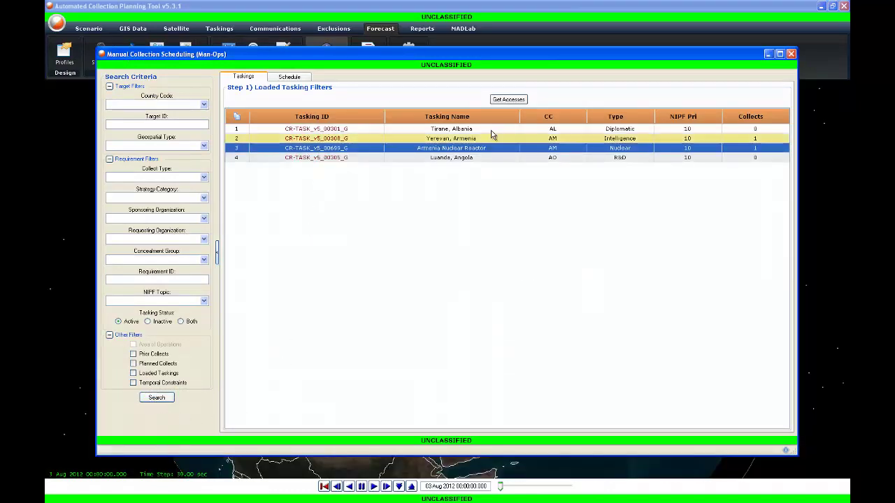
pyautogui.click(508, 100)
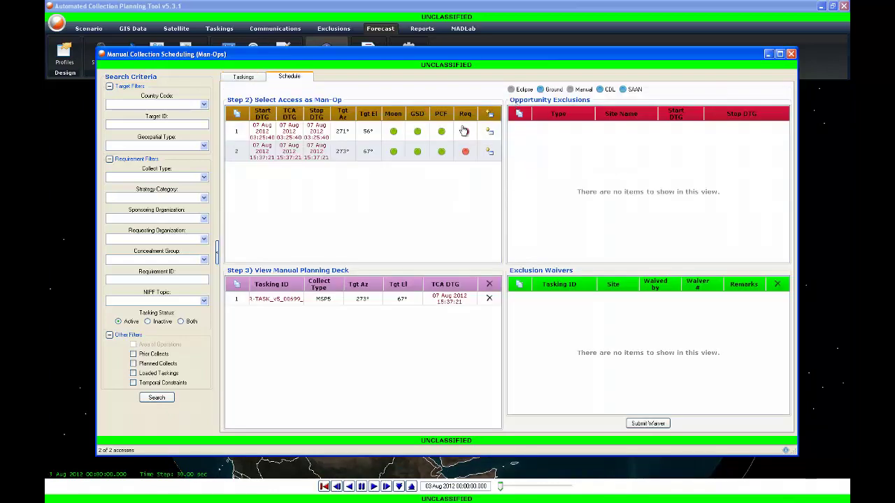
pyautogui.click(441, 134)
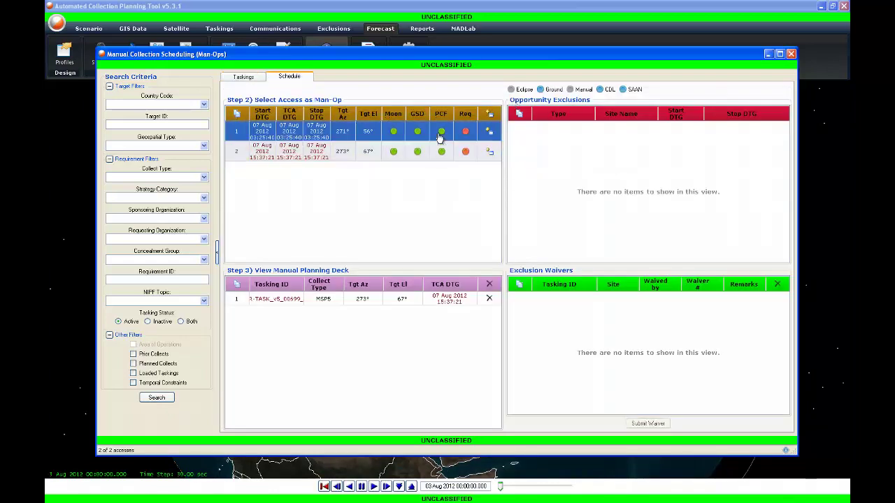
pyautogui.click(490, 131)
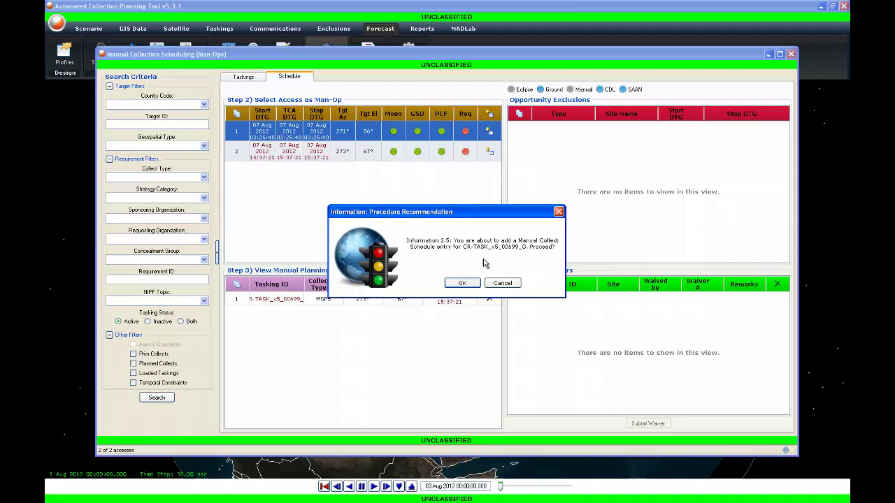
pyautogui.click(462, 285)
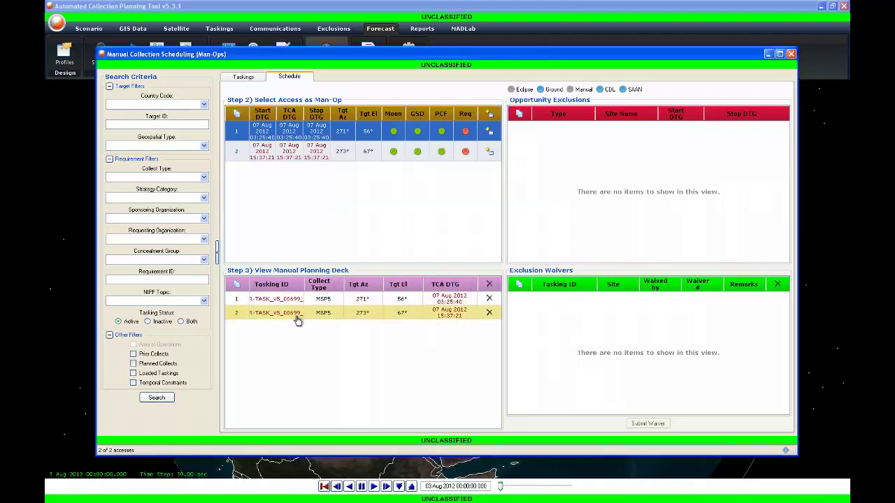
# Delete the later 15:37:21 manual collect and close the scheduler
pyautogui.click(488, 313)
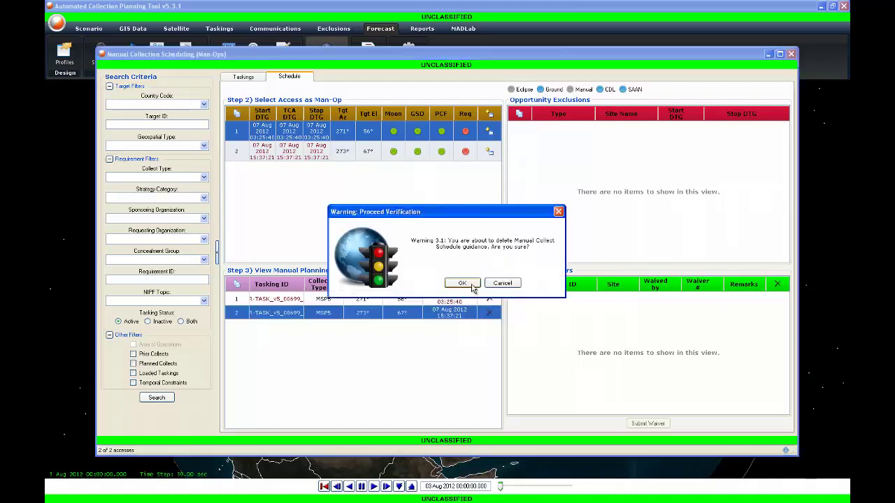
pyautogui.click(470, 286)
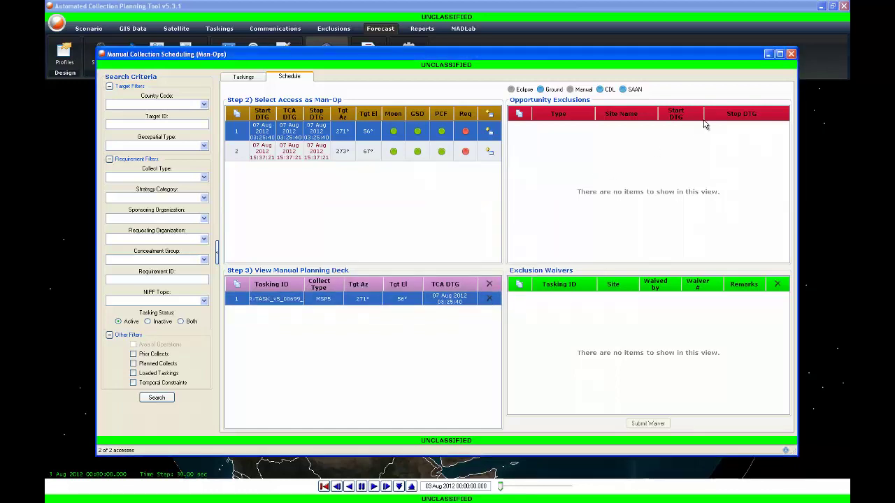
pyautogui.click(792, 54)
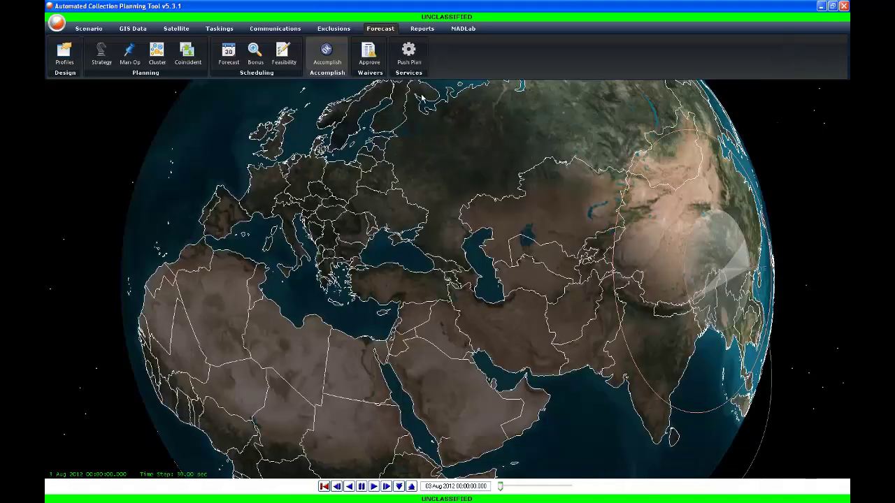
# Delete existing forecast entries to reach Forecast Plan Development: 15 CDL contacts, 41 SAA exclusions, 1 manual collect
pyautogui.click(230, 52)
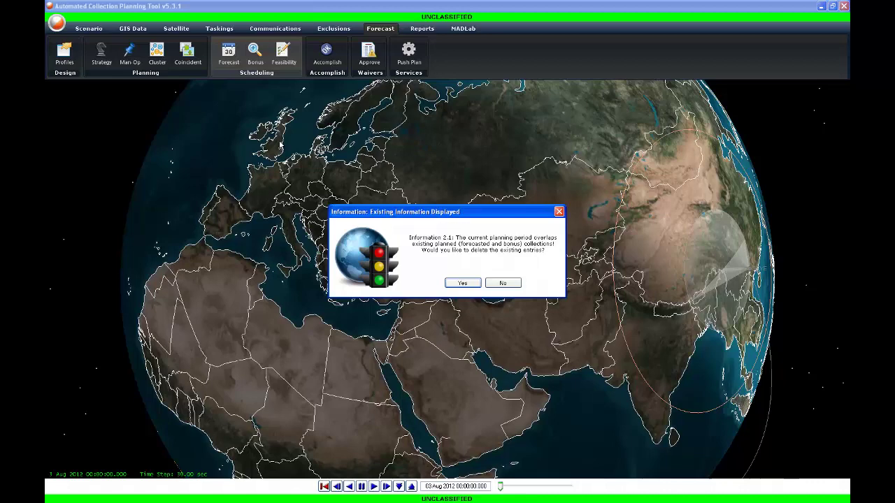
pyautogui.click(459, 283)
pyautogui.click(459, 283)
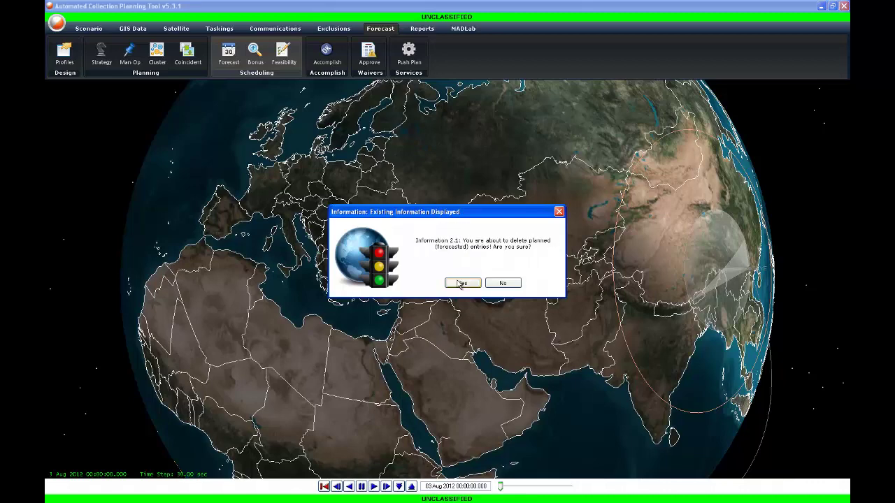
pyautogui.click(460, 283)
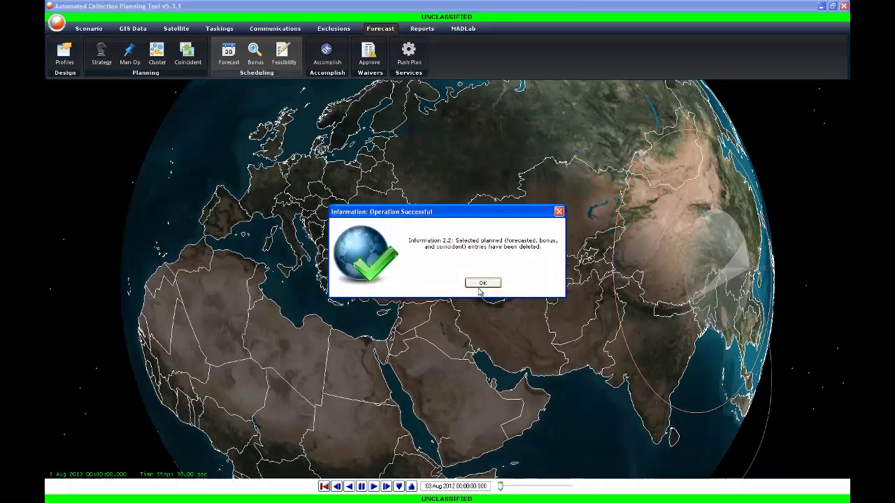
pyautogui.click(482, 285)
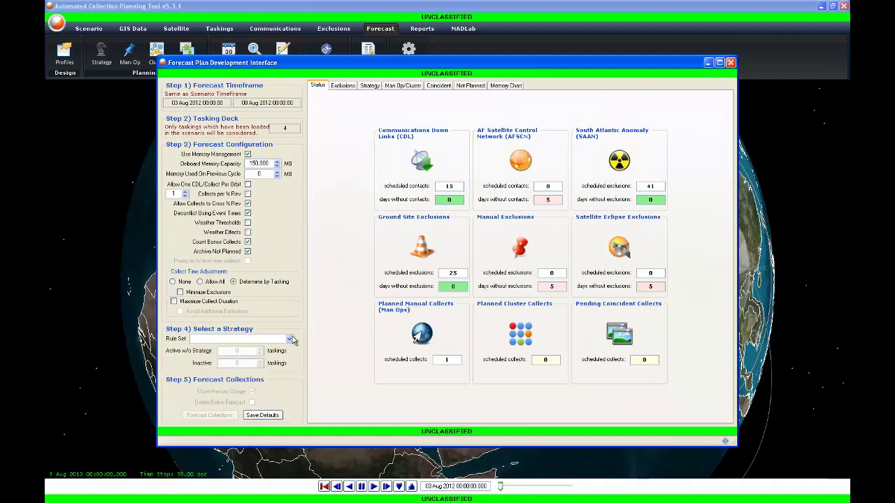
# Forecast collections with the July 2012 rule set, check Memory Usage against 150000 MB, then close
pyautogui.click(288, 339)
pyautogui.click(275, 354)
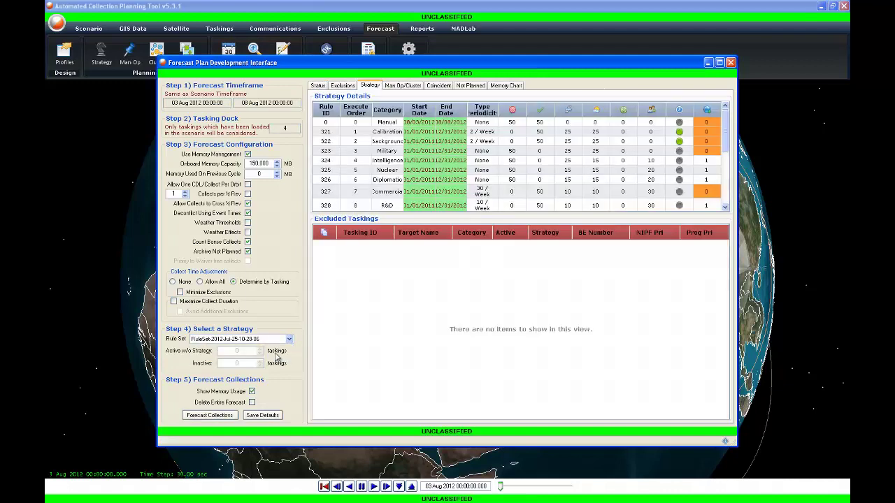
pyautogui.click(210, 415)
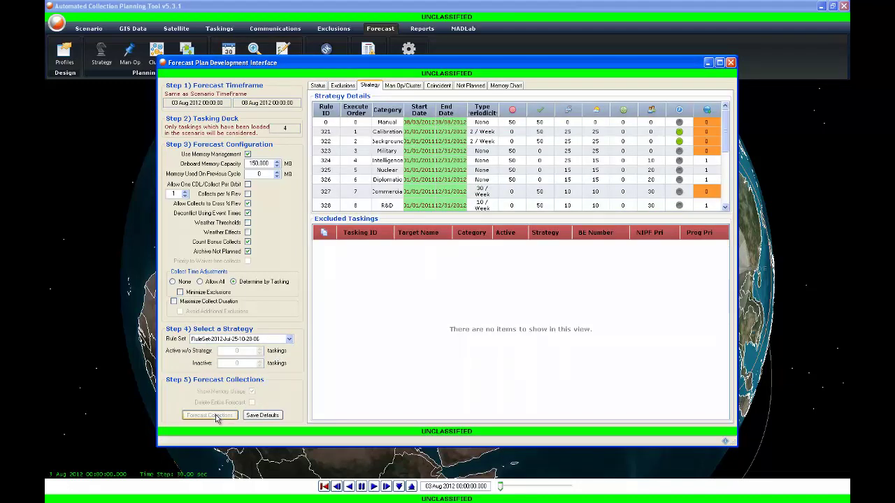
pyautogui.click(429, 320)
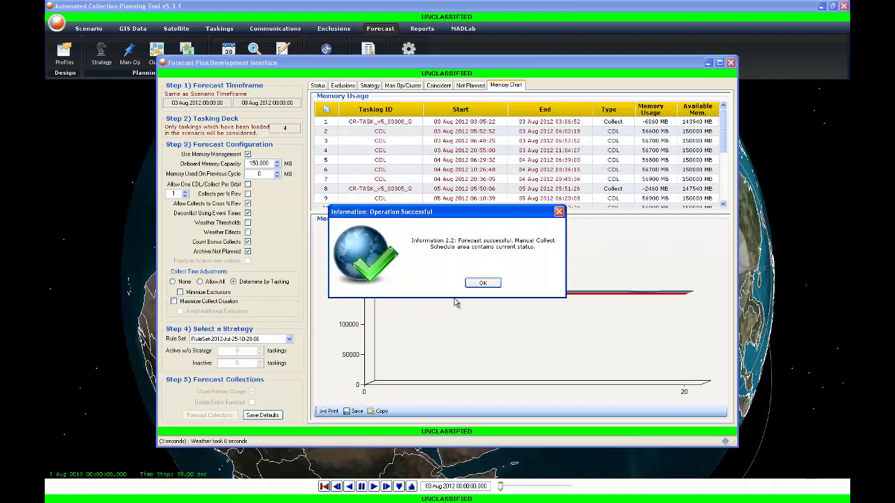
pyautogui.click(482, 284)
pyautogui.click(483, 284)
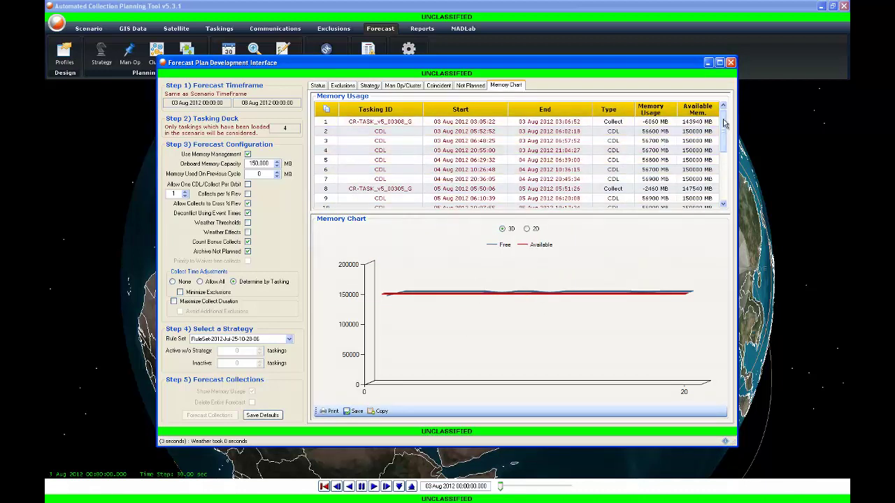
pyautogui.moveTo(727, 124); pyautogui.dragTo(730, 185)
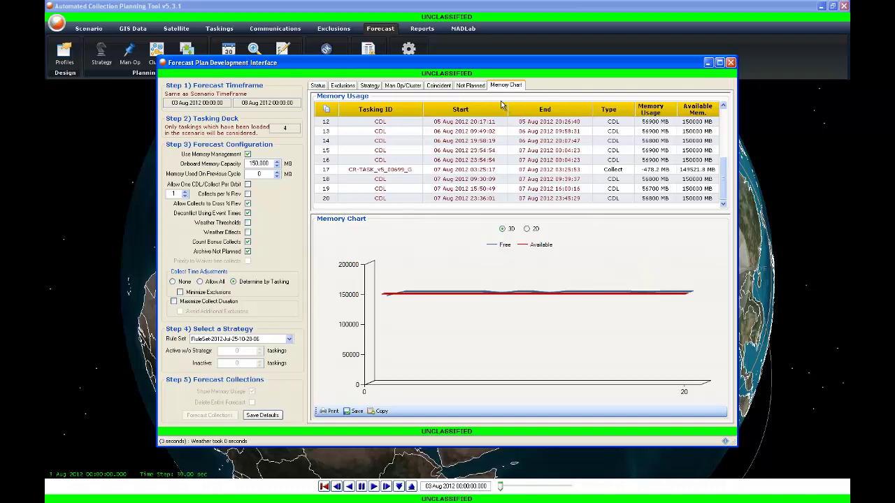
pyautogui.click(731, 63)
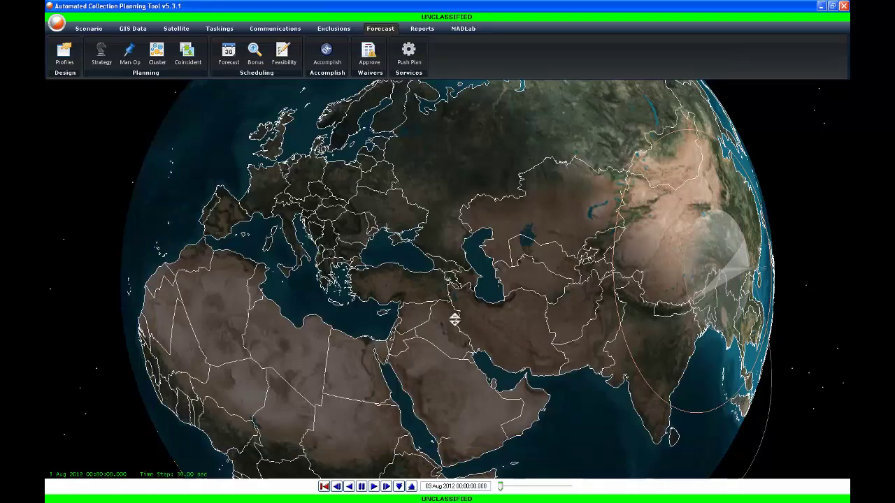
# Open the Custom Report & Chart Builder from the Reports features
pyautogui.scroll(-5, 455, 316)
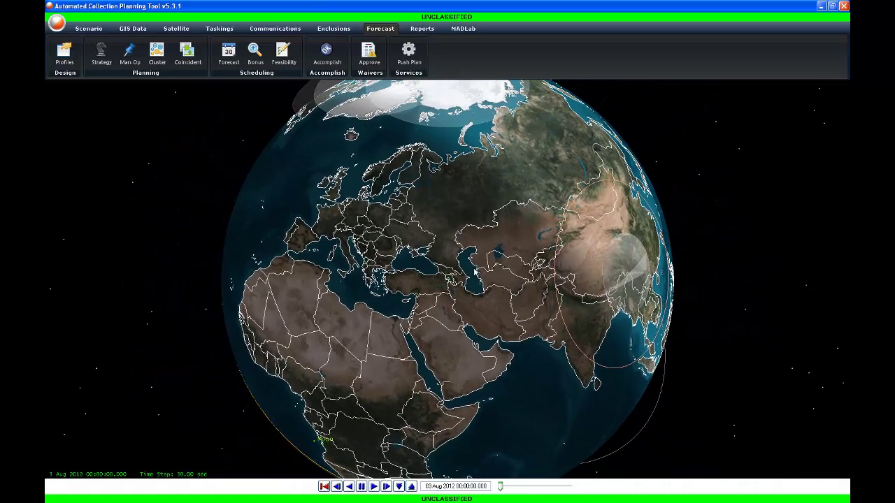
pyautogui.click(416, 32)
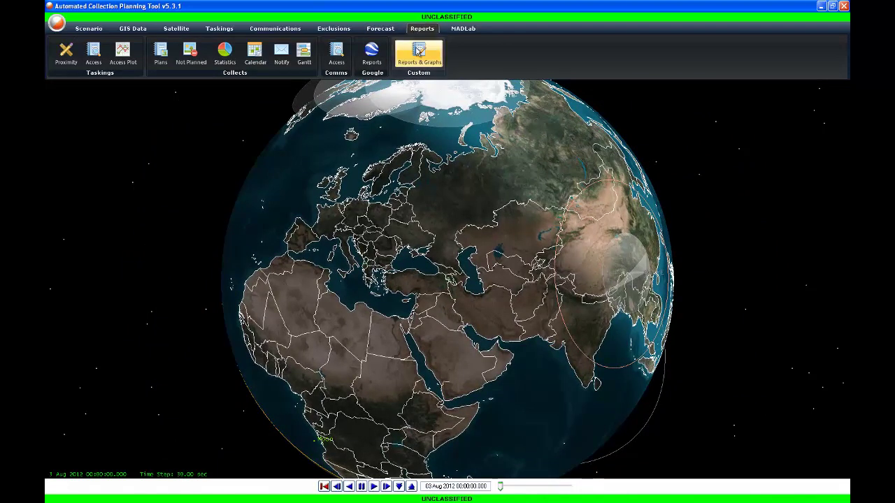
pyautogui.click(423, 54)
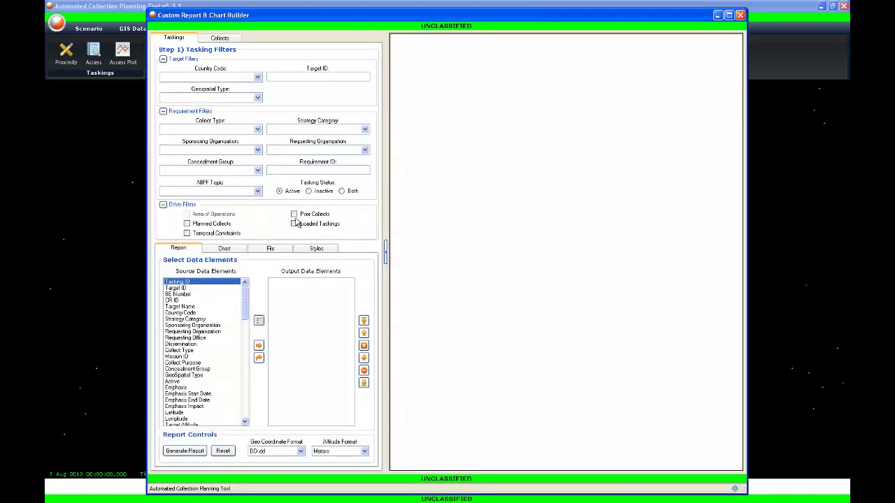
# Generate a 741-row tasking report with elements Tasking ID through Strategy Category
pyautogui.moveTo(175, 289); pyautogui.dragTo(175, 319)
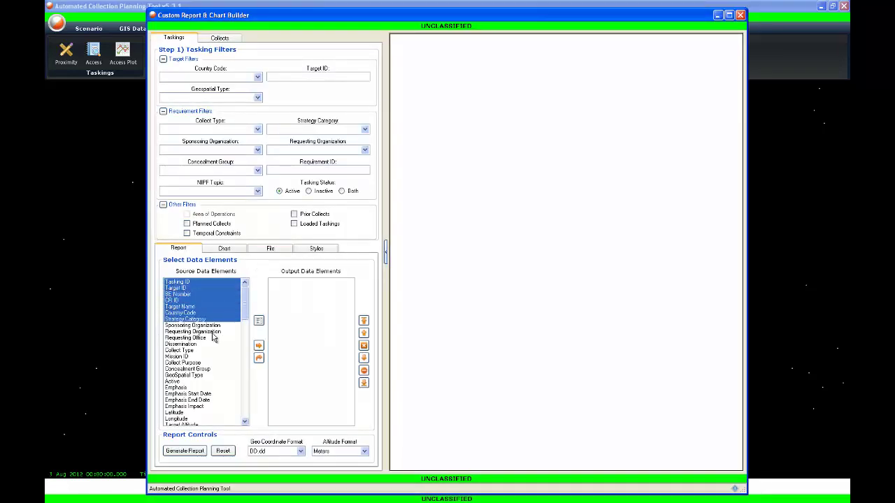
pyautogui.click(259, 346)
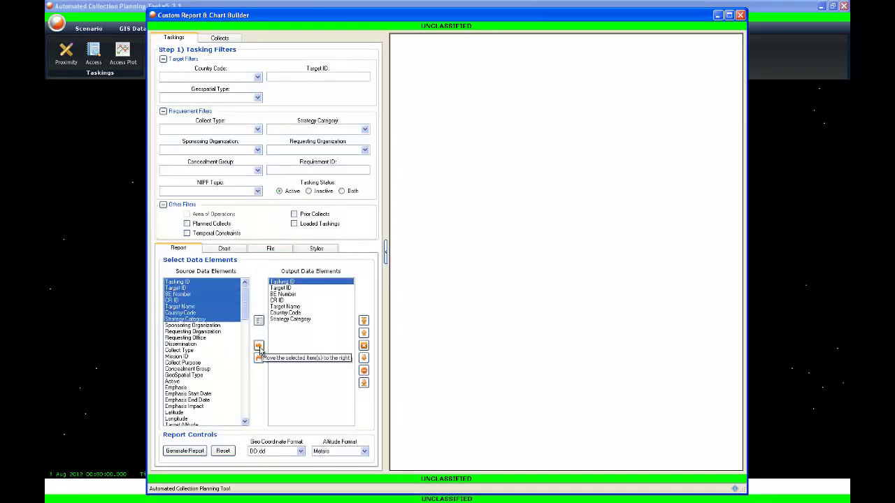
pyautogui.click(175, 453)
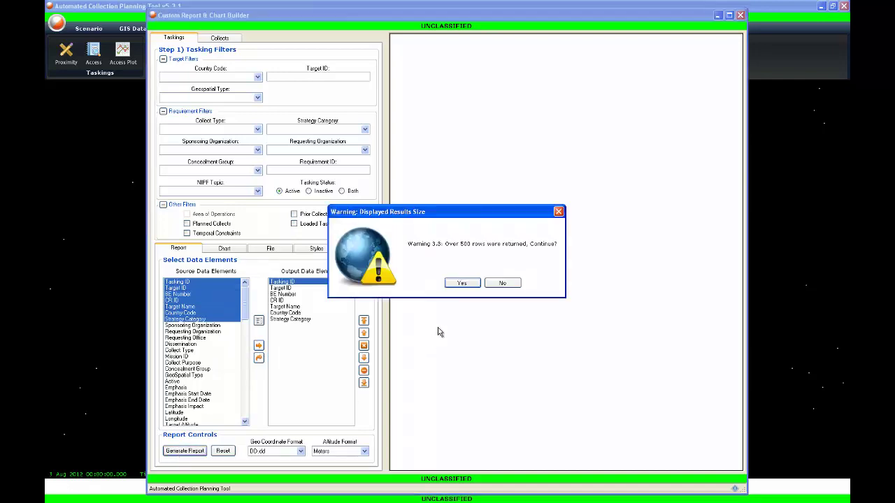
pyautogui.click(464, 284)
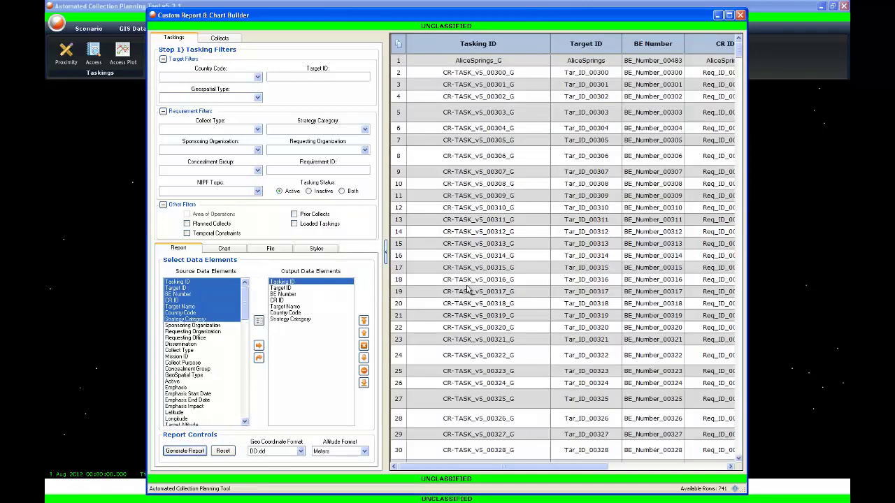
pyautogui.moveTo(741, 47)
pyautogui.mouseDown()
pyautogui.moveTo(734, 426)
pyautogui.moveTo(713, 448)
pyautogui.moveTo(738, 391)
pyautogui.moveTo(749, 33)
pyautogui.mouseUp()
pyautogui.click(231, 250)
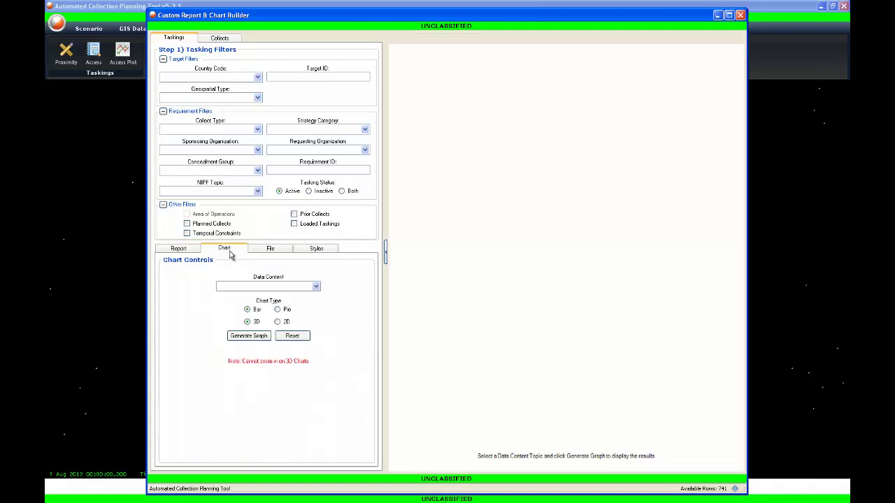
# Generate a 3D bar graph of target statistics by Collect Type and close the builder
pyautogui.click(315, 286)
pyautogui.click(262, 303)
pyautogui.click(248, 337)
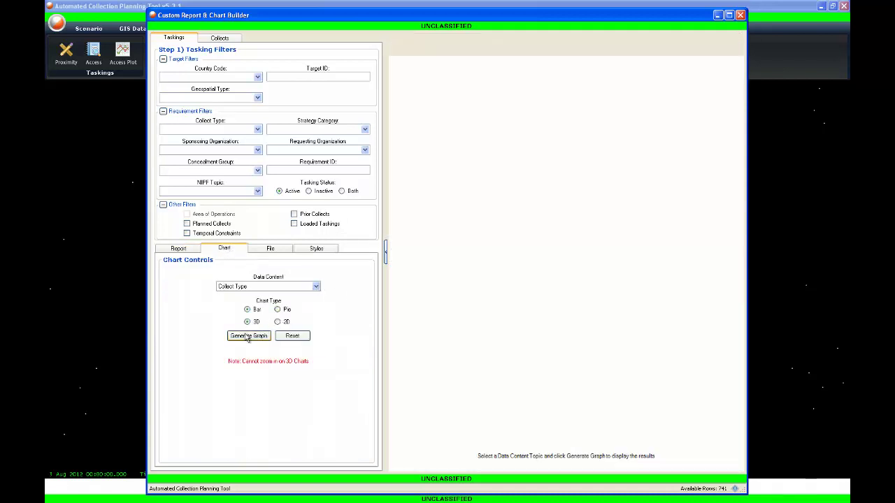
pyautogui.click(740, 15)
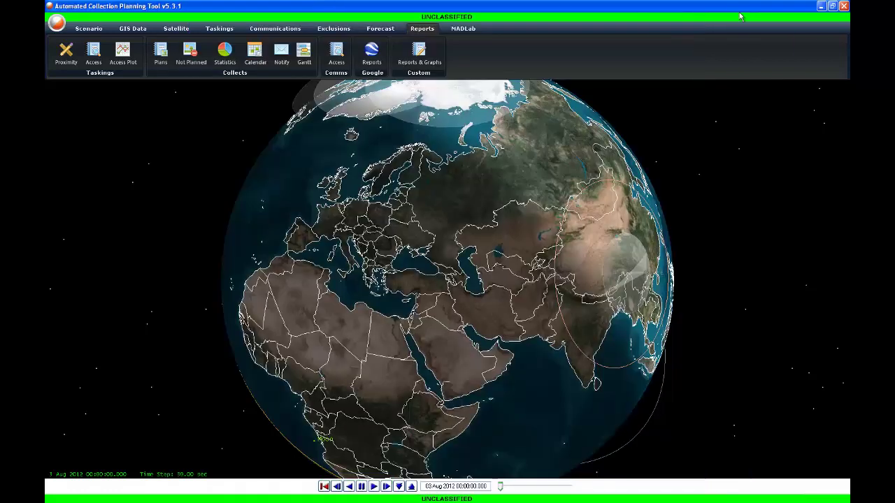
# Start the simulation, reset the globe to its Home view, and set the time step to 60 seconds
pyautogui.click(373, 487)
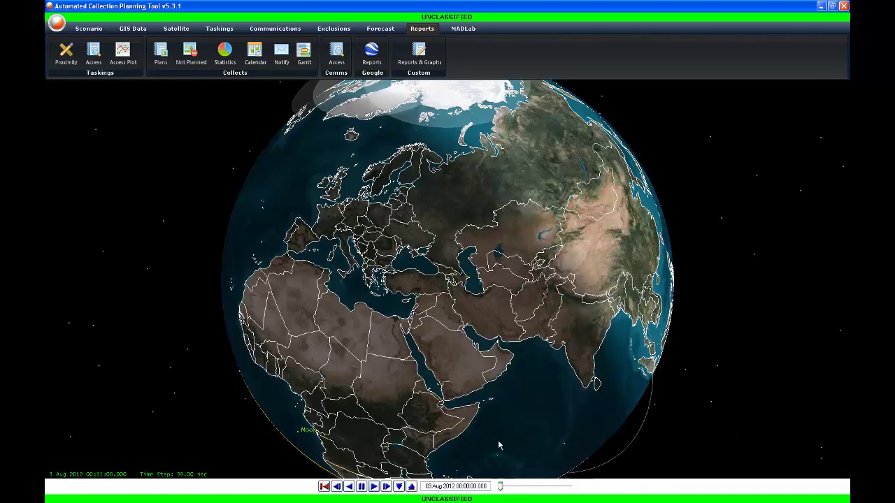
pyautogui.scroll(-3, 474, 360)
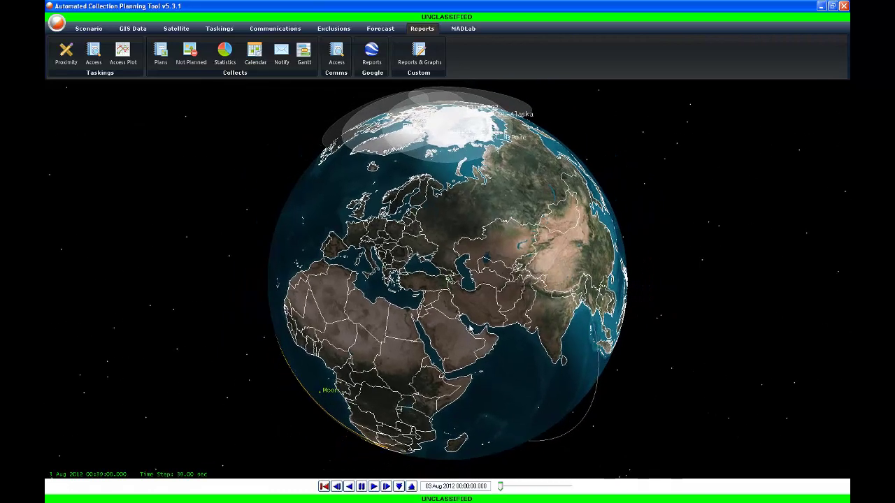
pyautogui.click(89, 29)
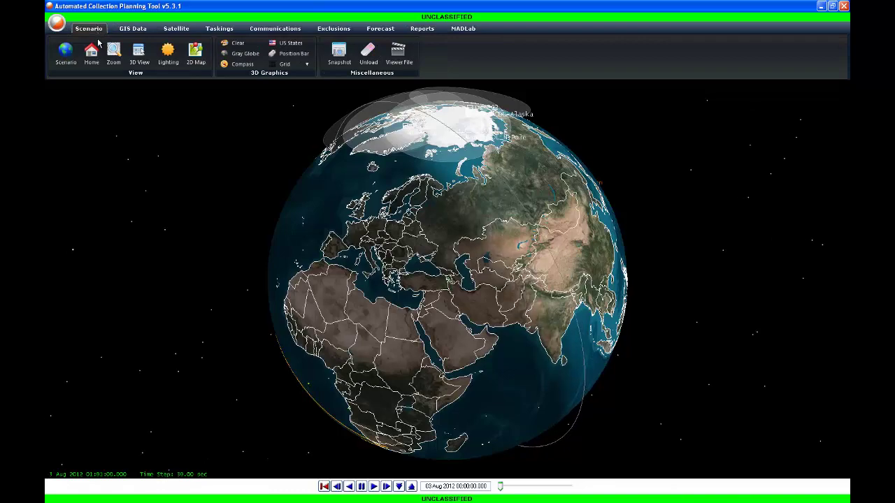
pyautogui.click(91, 51)
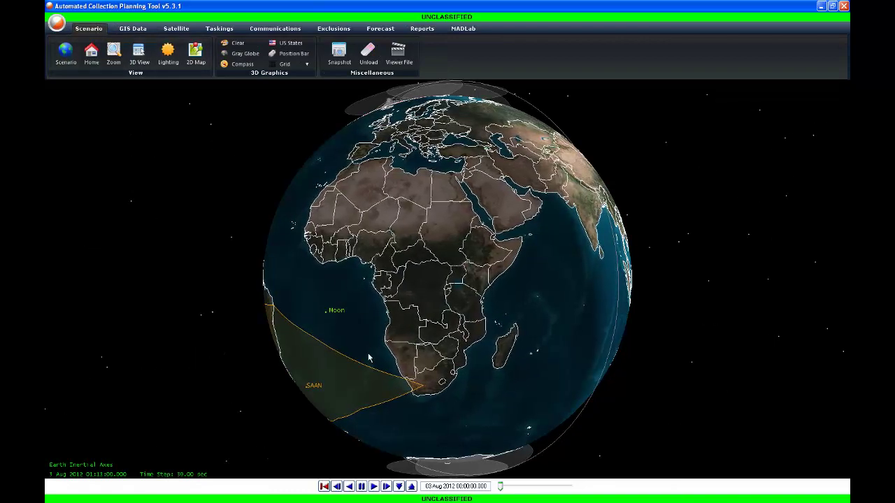
pyautogui.click(411, 487)
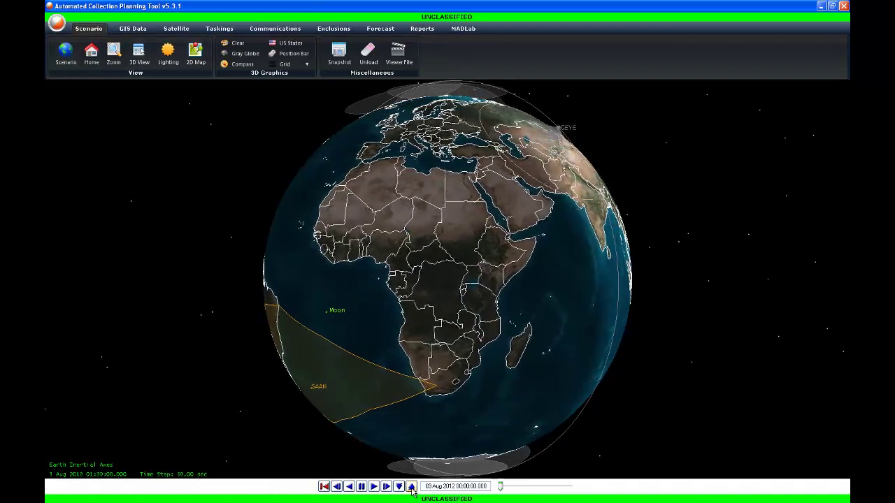